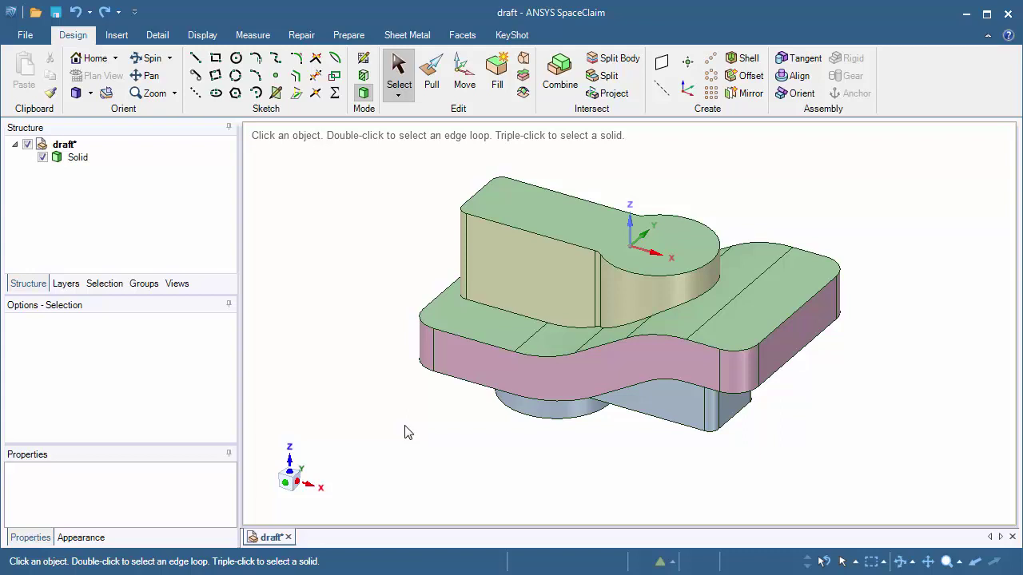
- Run a draft analysis on the entire solid with the angle set to 2°, and clear the selection when done
click(248, 37)
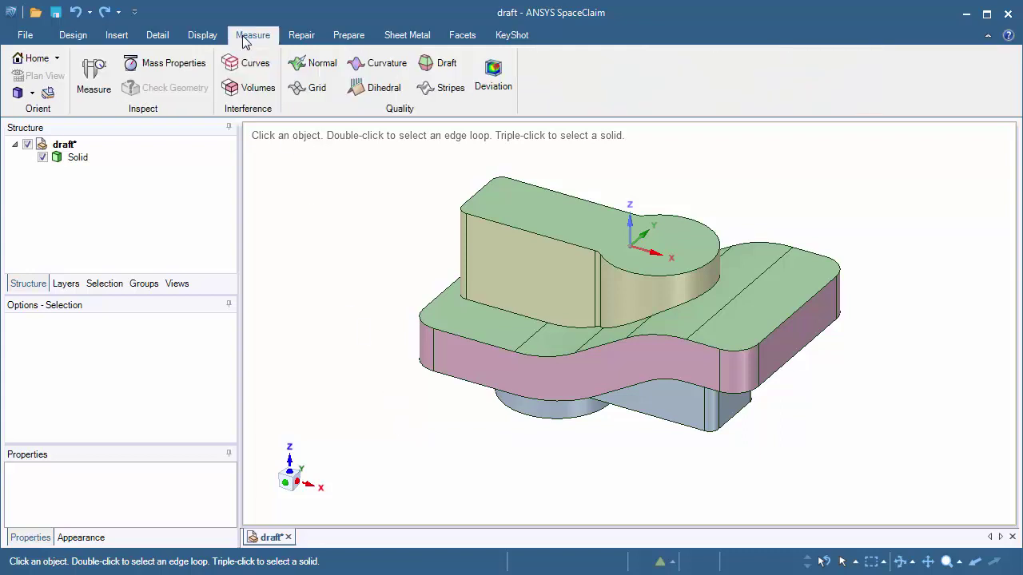
click(452, 69)
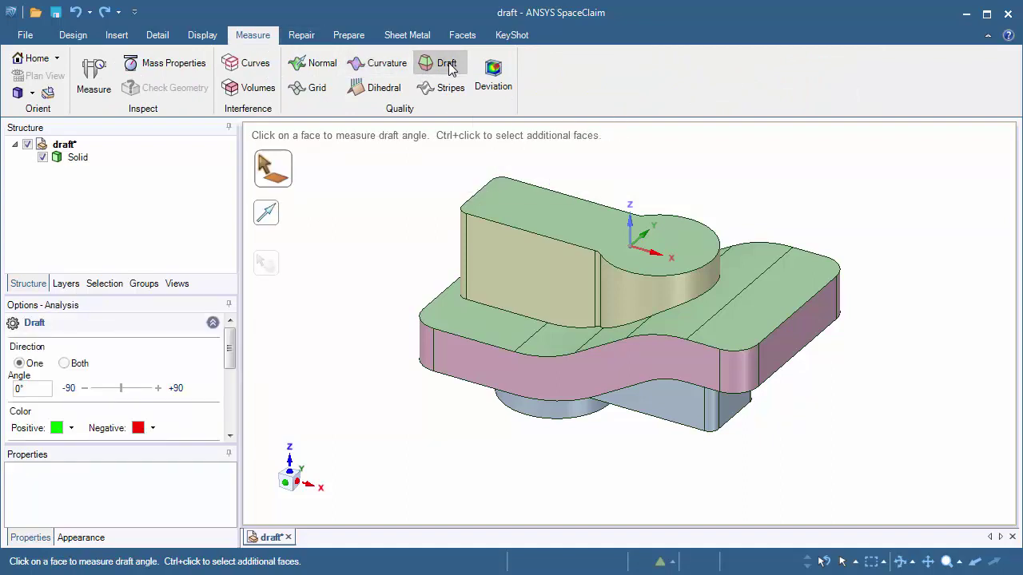
drag(360, 151, 943, 492)
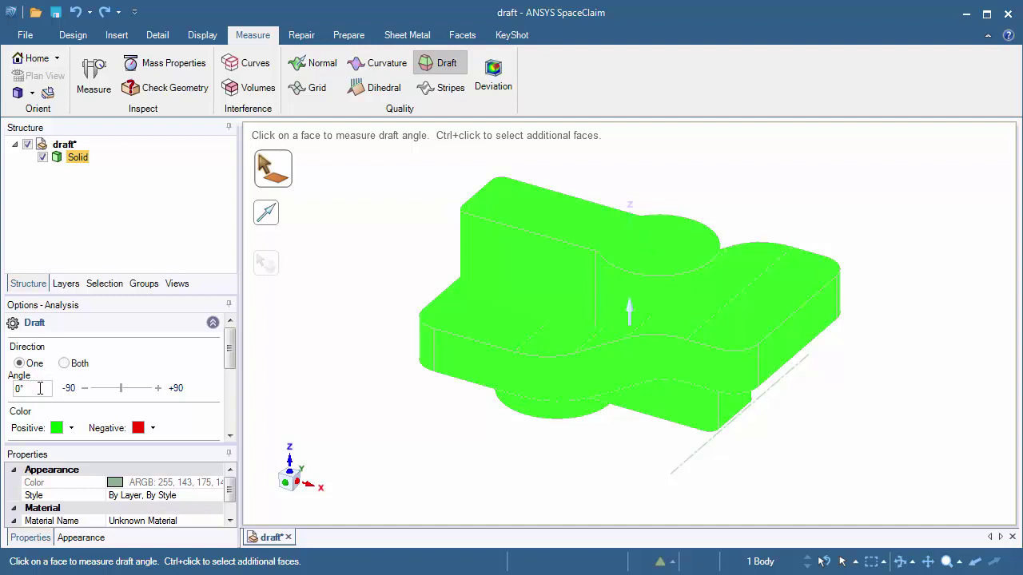
click(40, 388)
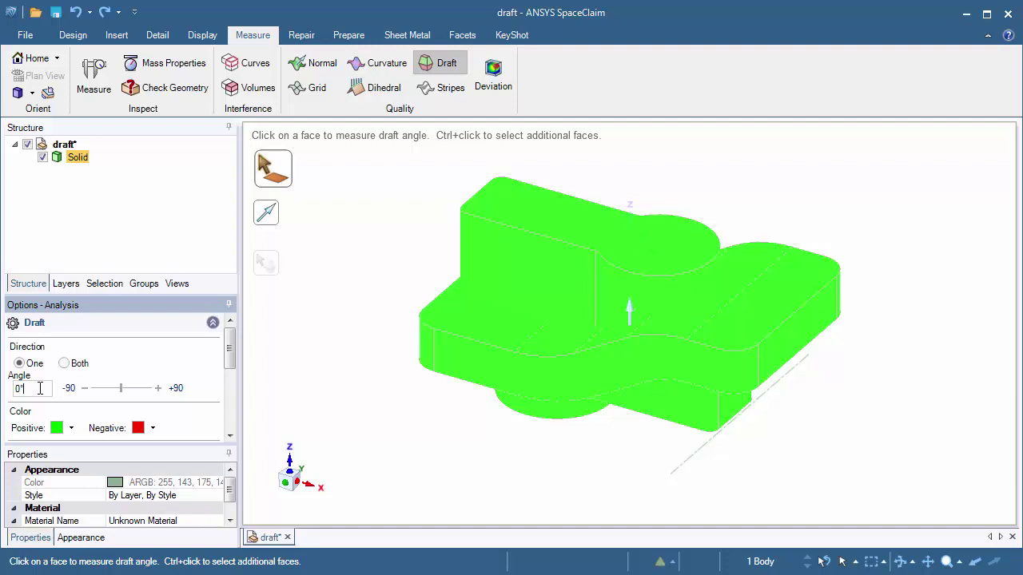
click(158, 389)
click(159, 389)
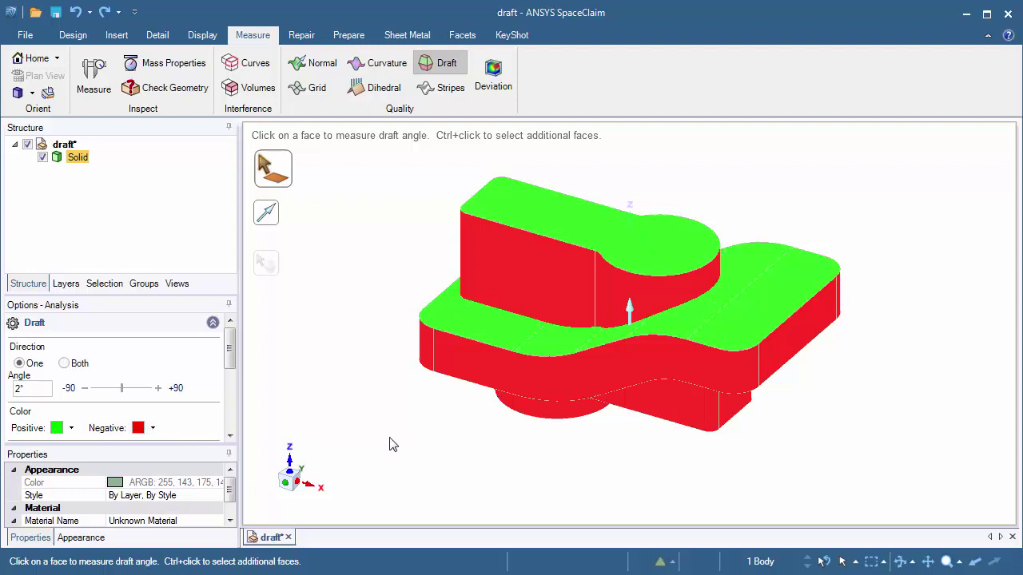
key(alt+Tab)
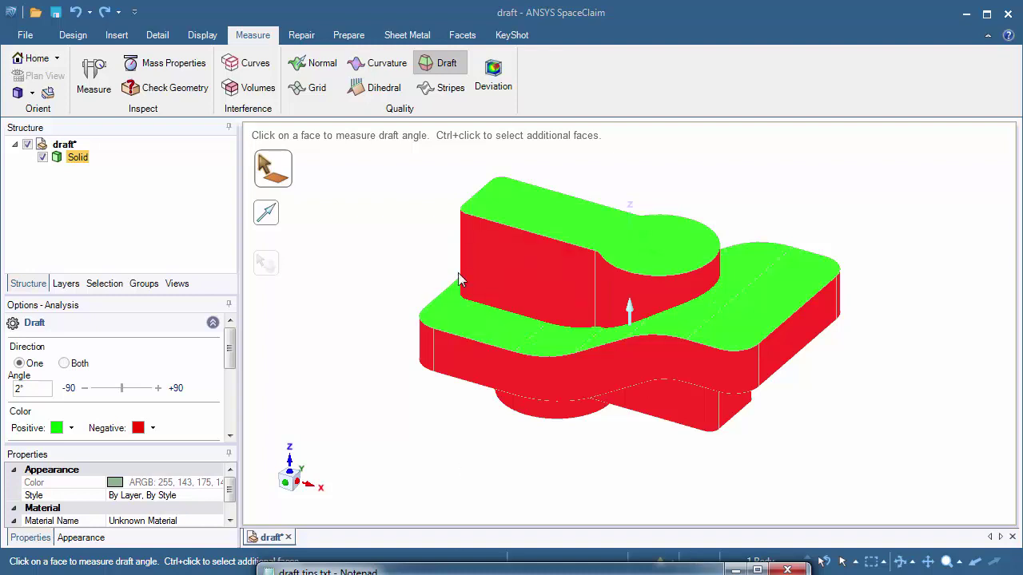
click(376, 236)
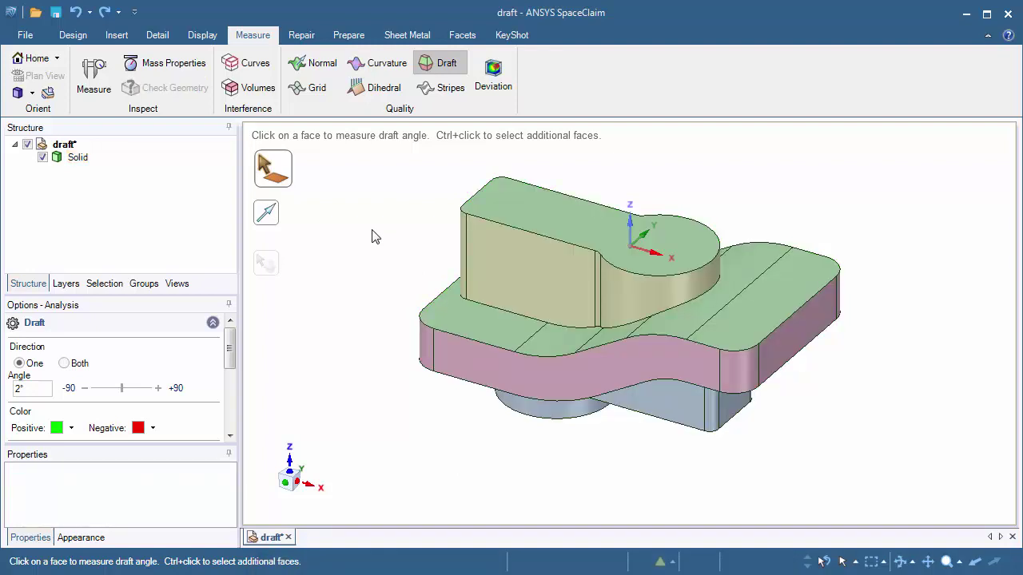
- Draft the eight connected side faces of the upper boss by 2° with Pull, using the boss's flat top face as reference plane
click(78, 38)
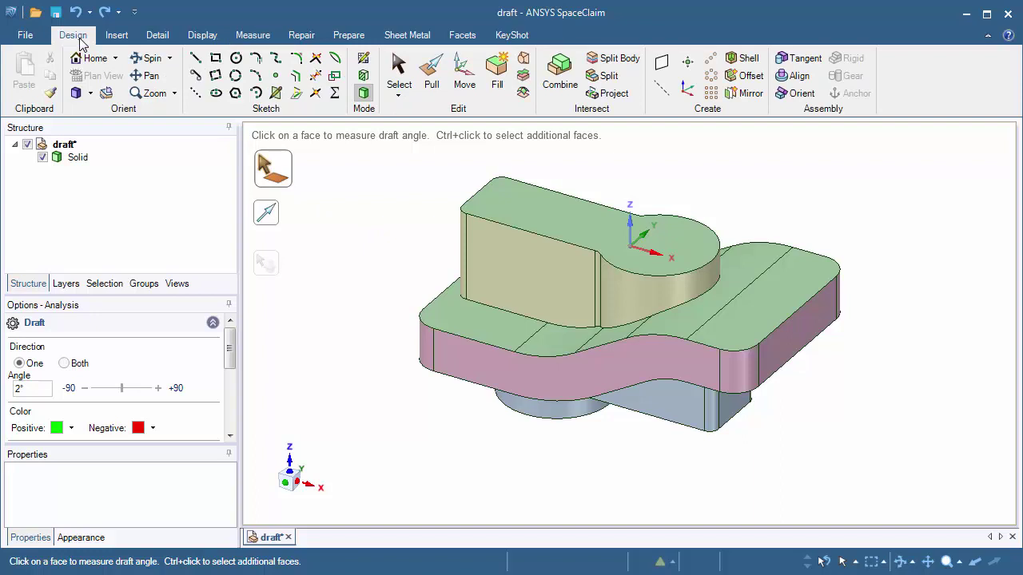
click(432, 90)
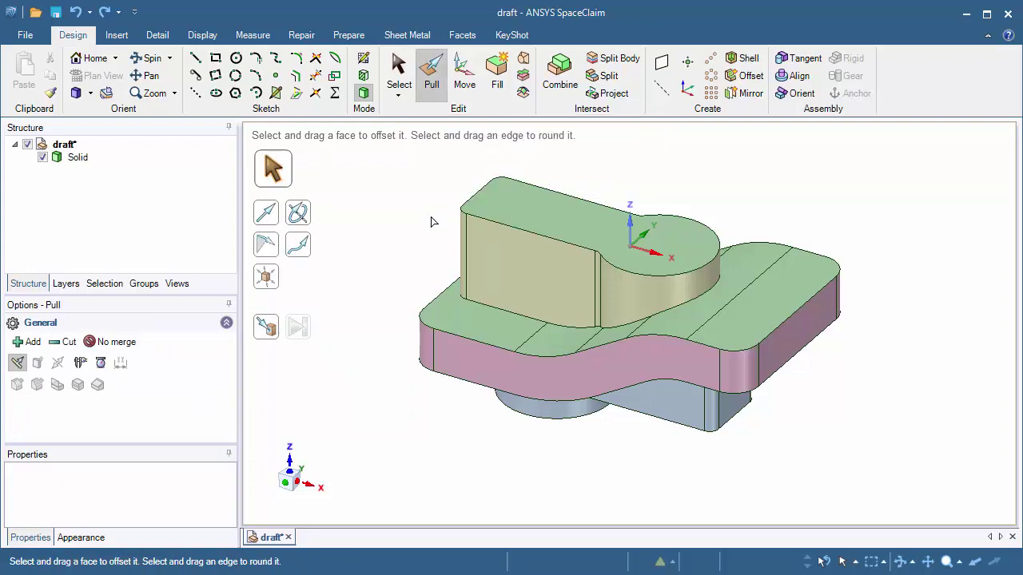
click(520, 258)
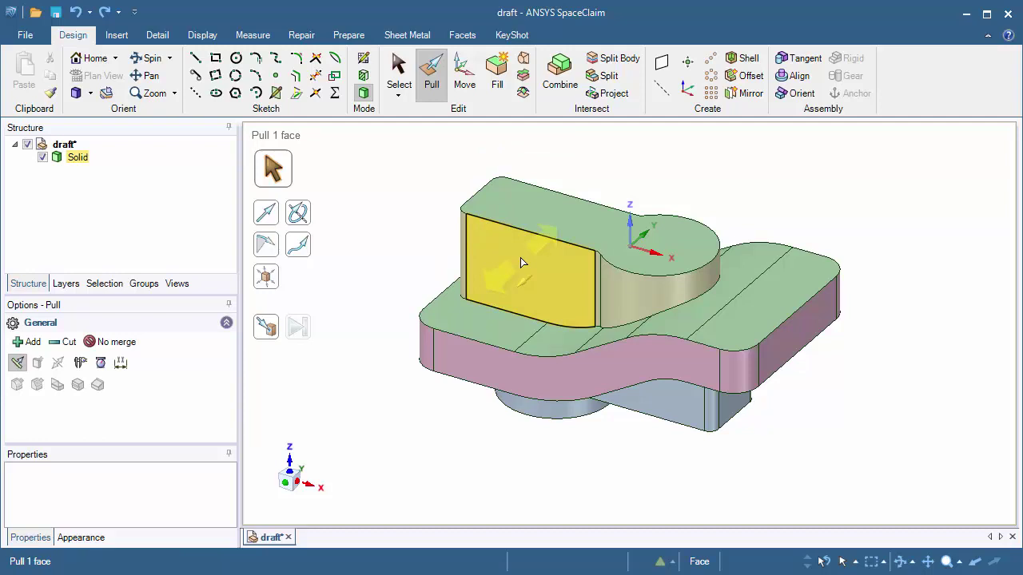
double_click(520, 257)
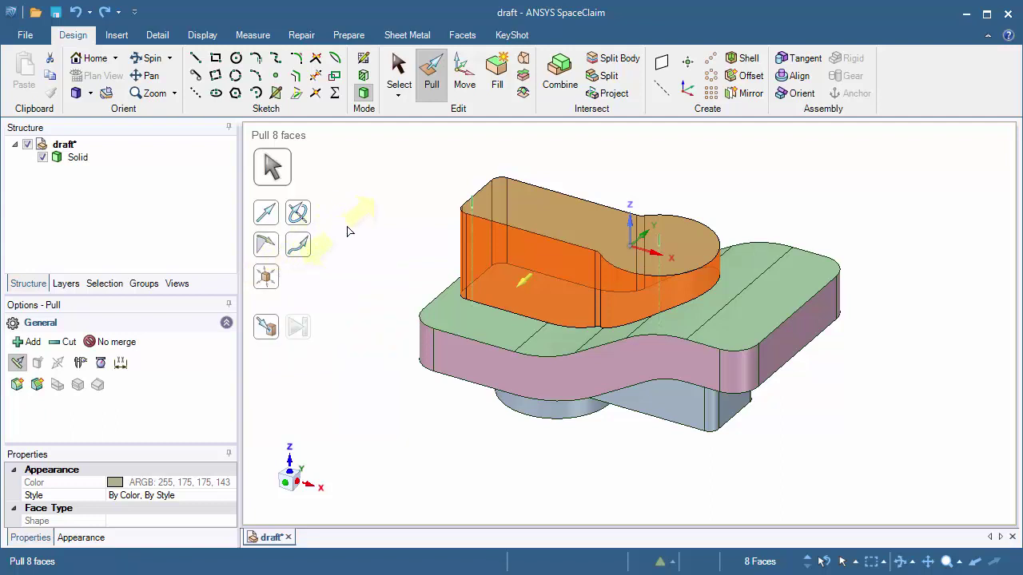
alt+click(527, 209)
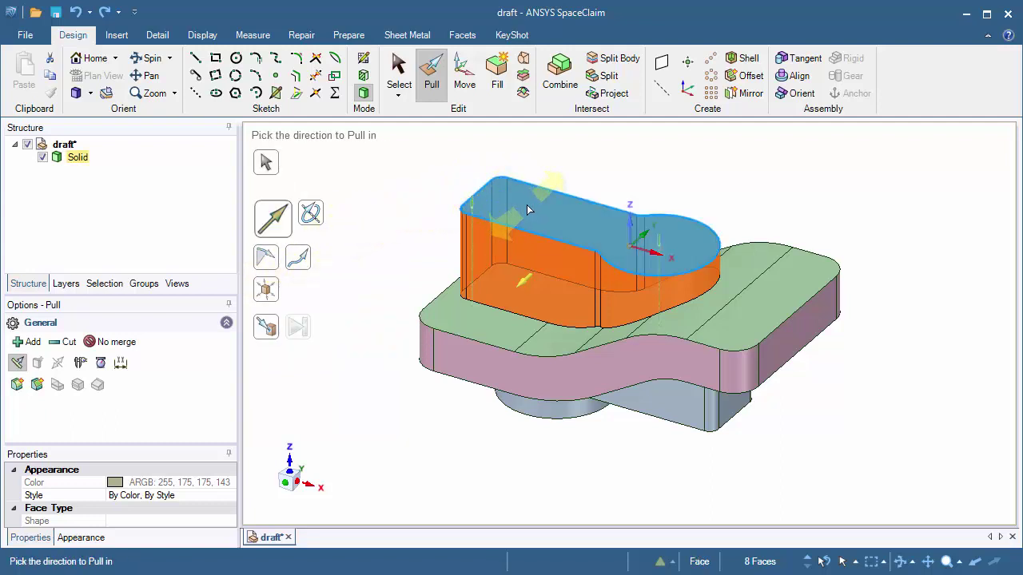
alt+click(526, 206)
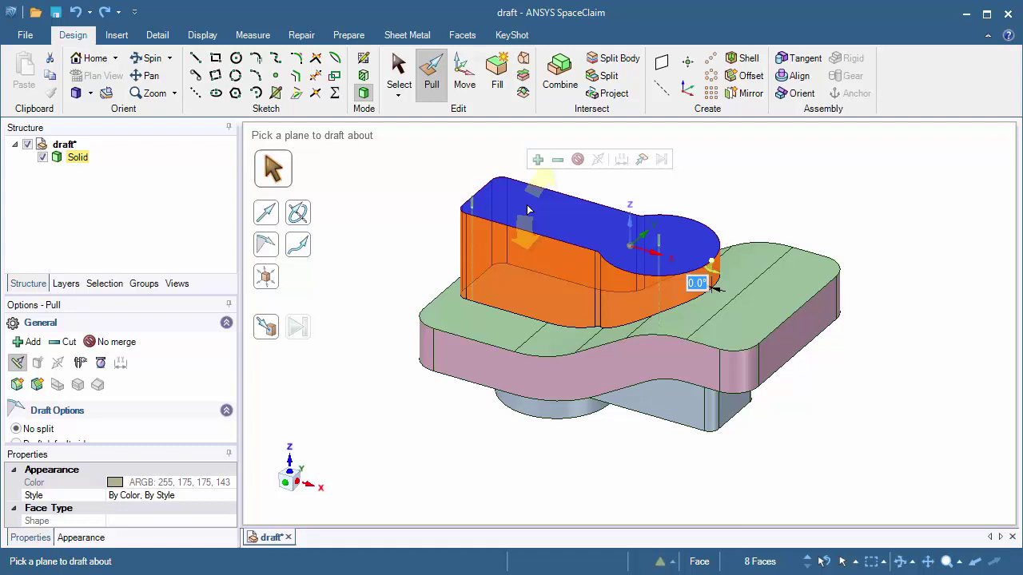
click(529, 209)
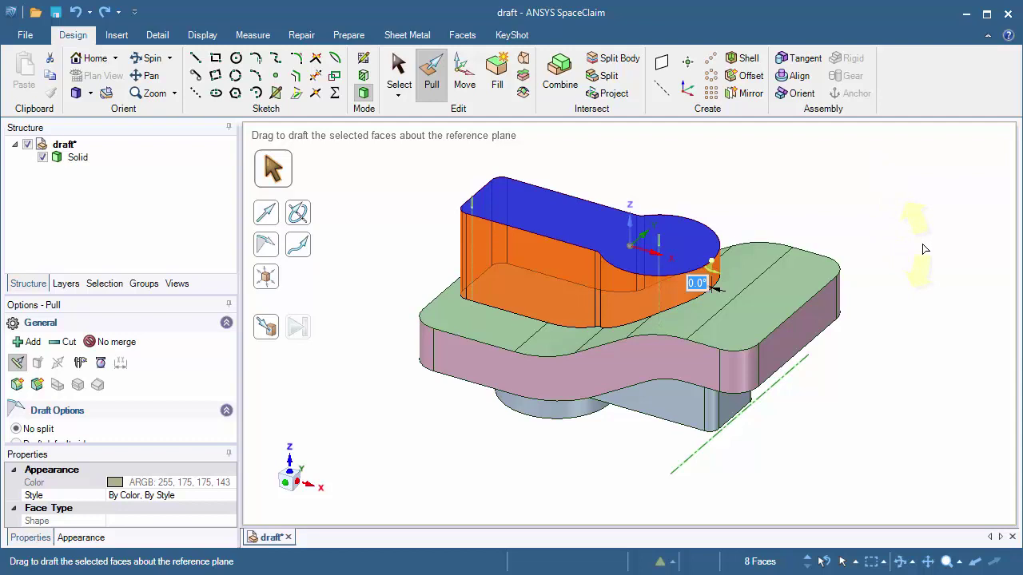
mouse_move(924, 242)
mouse_down()
mouse_move(920, 228)
mouse_move(925, 264)
mouse_move(930, 228)
mouse_move(936, 238)
mouse_up()
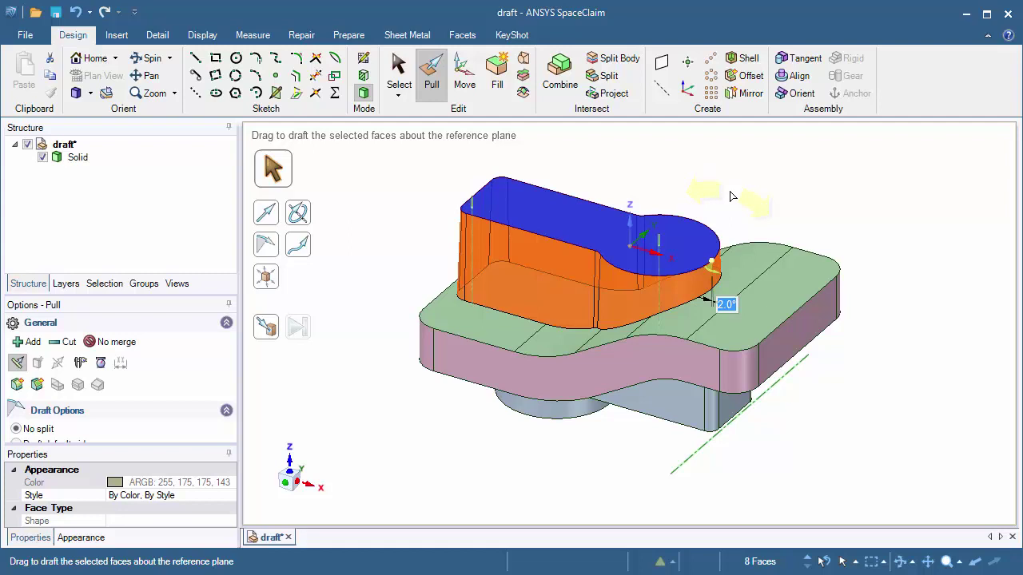
key(Escape)
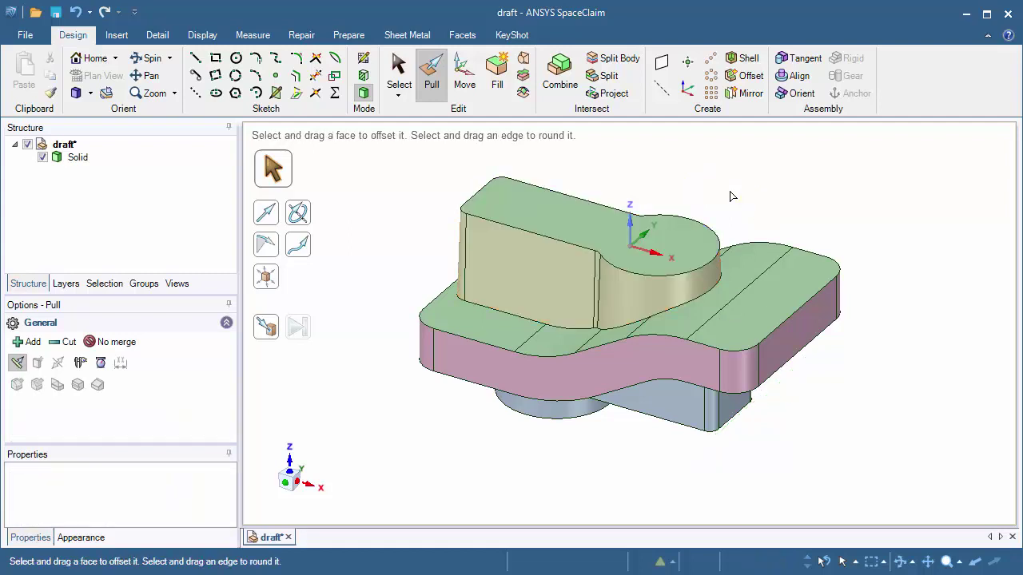
- Check the whole solid's draft on both sides, taking the underside's ring face as the draft direction, and clear the selection
click(253, 35)
click(430, 68)
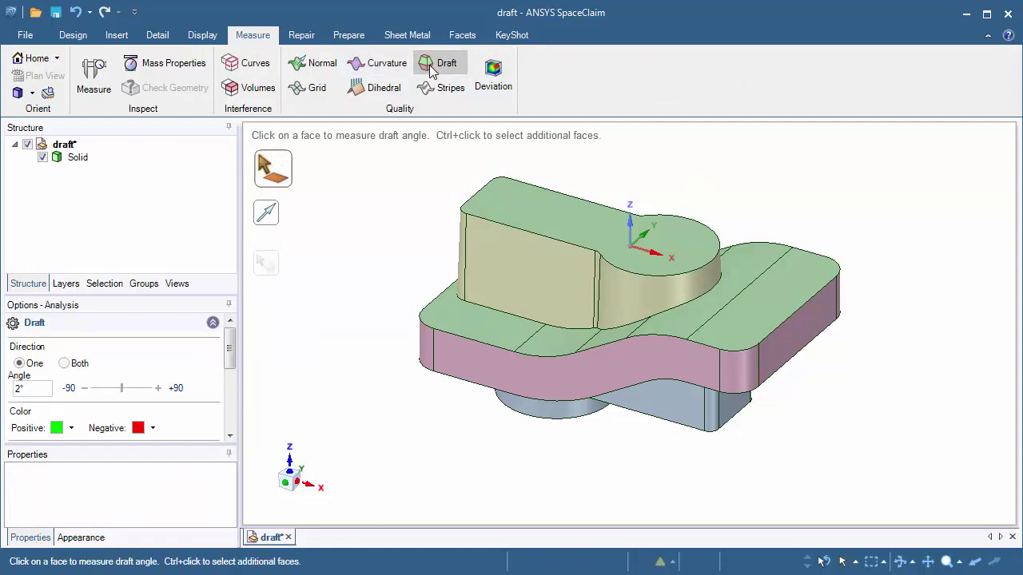
drag(365, 159, 971, 500)
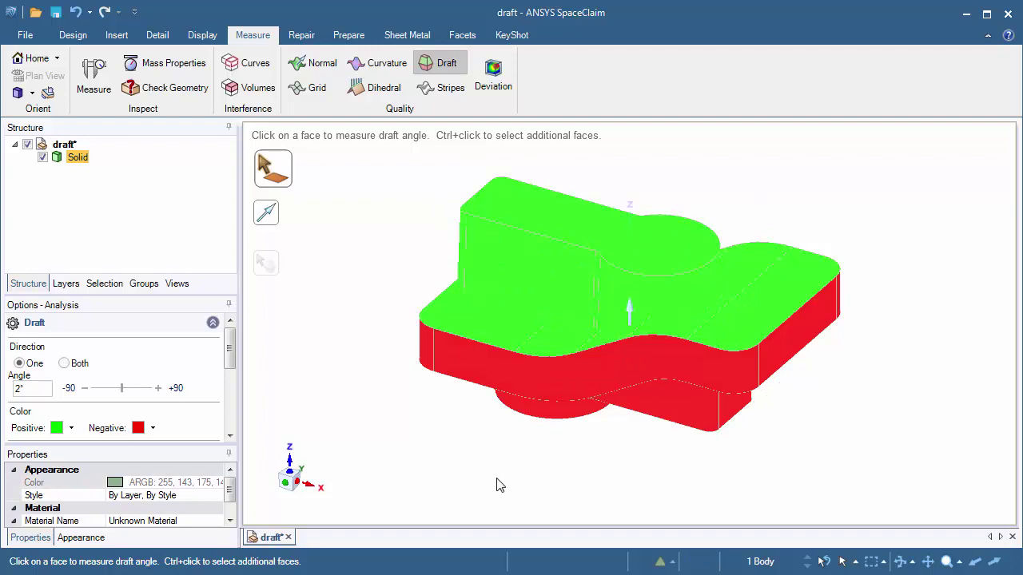
mouse_move(497, 489)
middle_down()
mouse_move(546, 48)
mouse_move(648, 99)
middle_up()
middle_drag(897, 264, 754, 292)
middle_drag(763, 229, 833, 274)
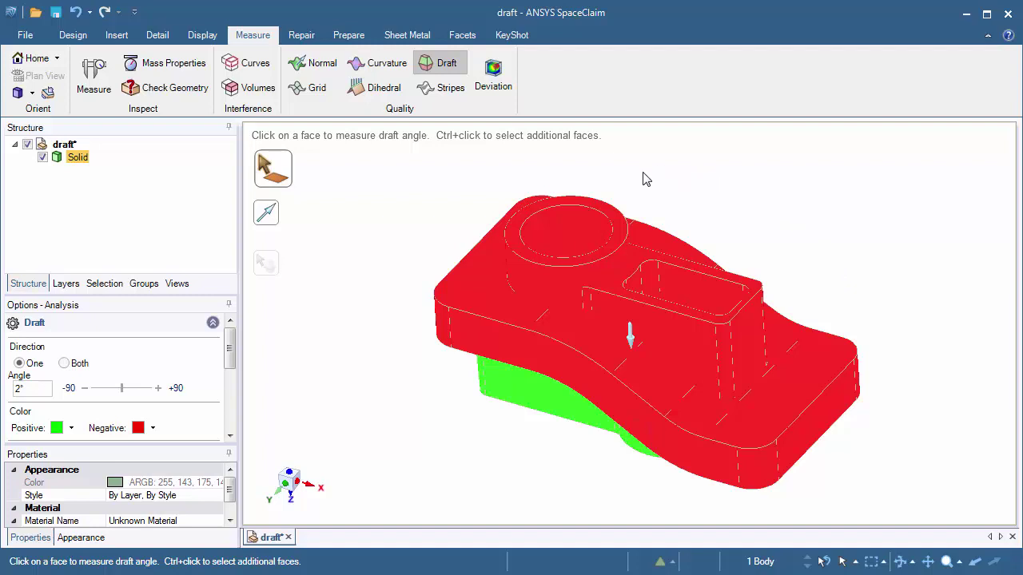
click(620, 232)
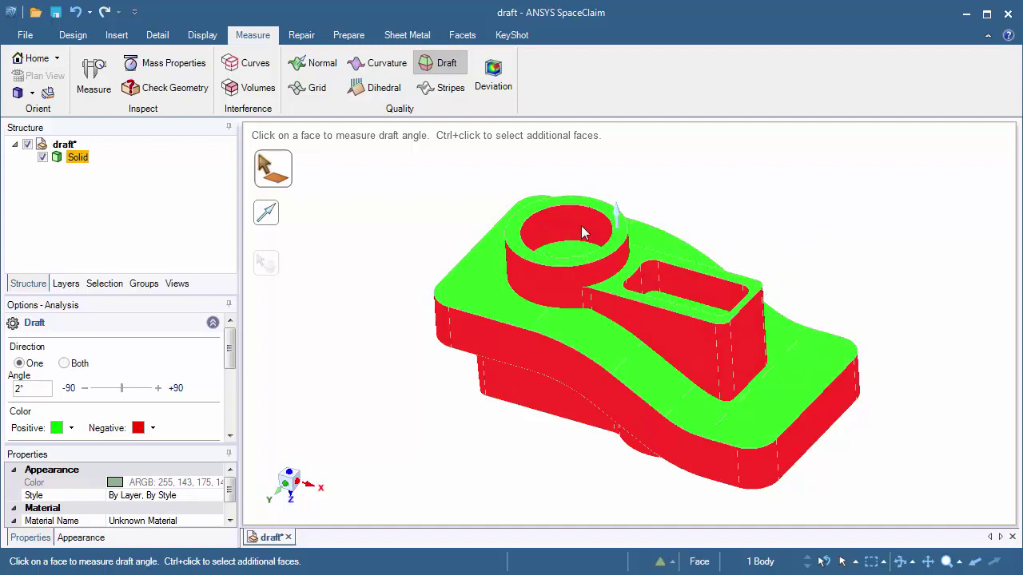
click(401, 219)
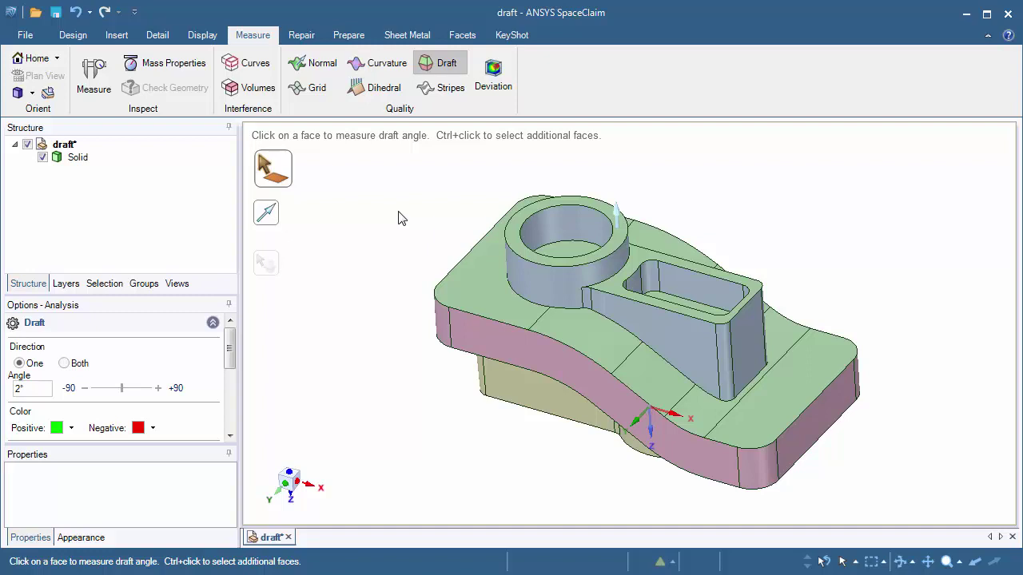
- Select for Pull the underside boss's outer side faces, the rectangular pocket's inner walls and the ring's inner cylindrical wall
click(93, 38)
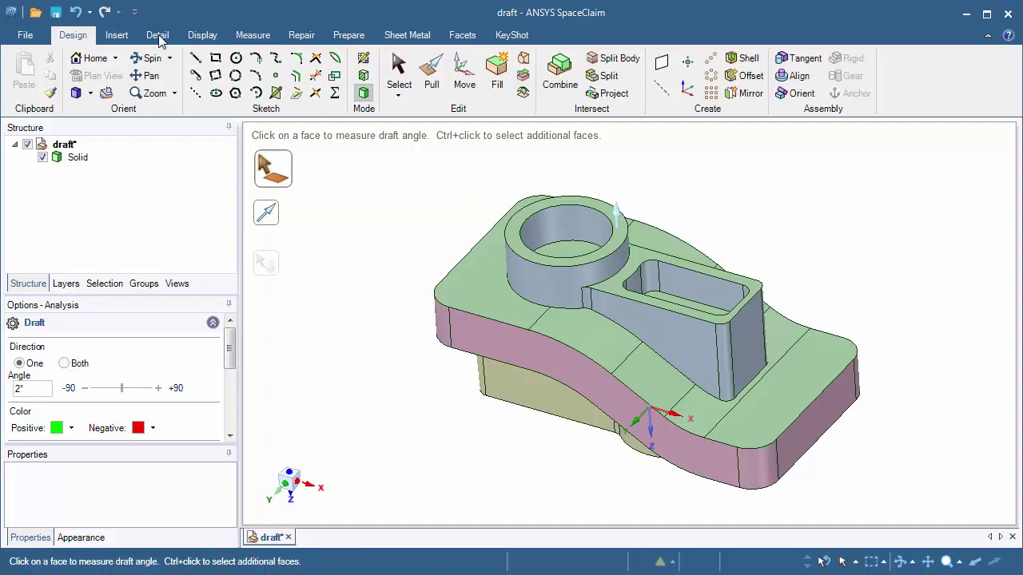
click(432, 73)
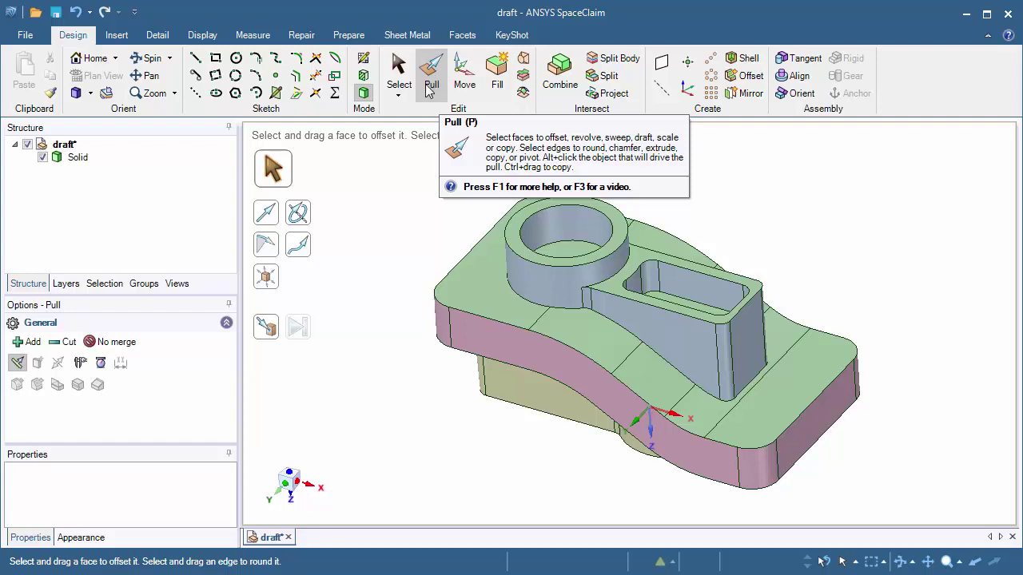
click(641, 319)
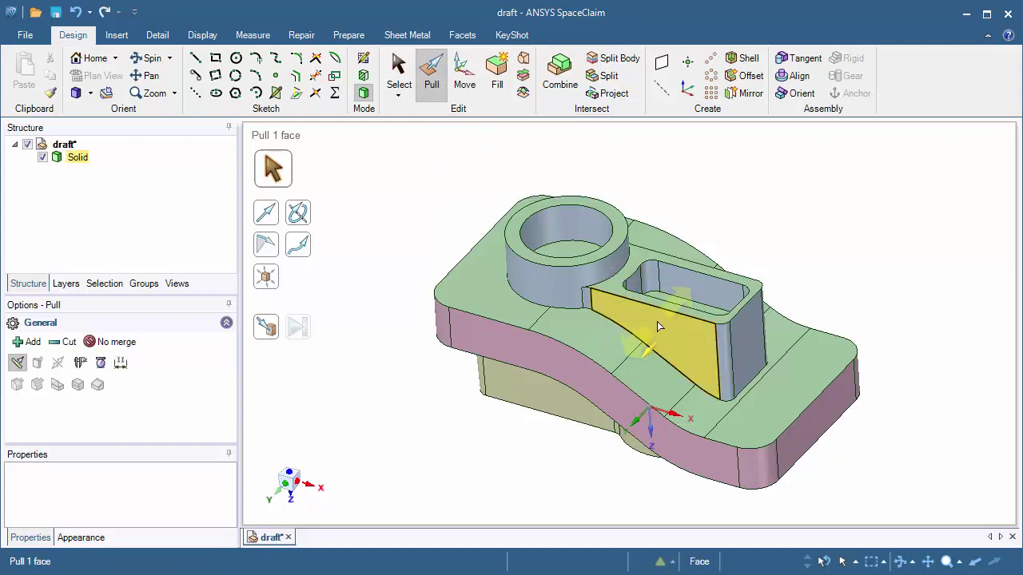
double_click(657, 321)
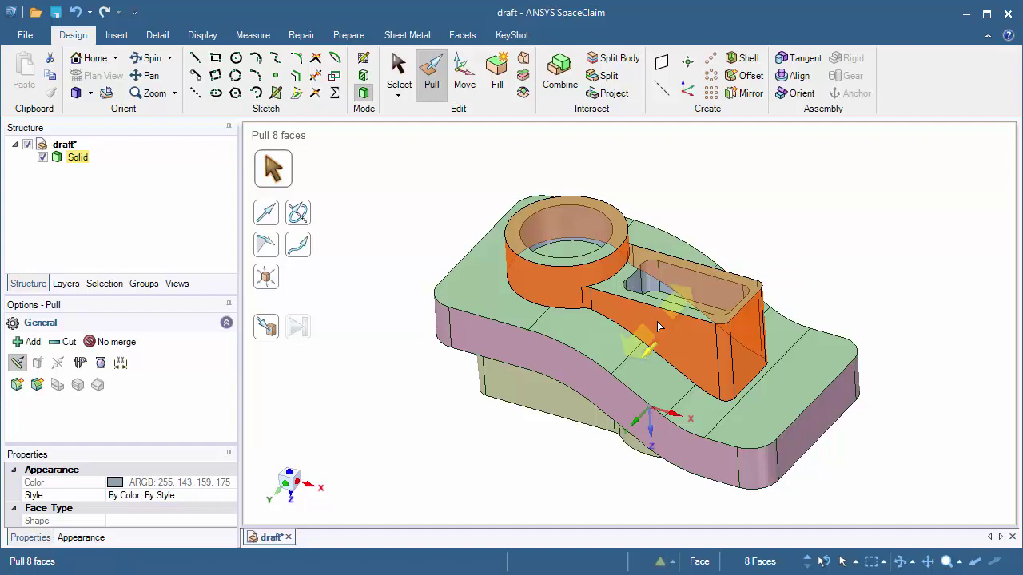
key(ctrl)
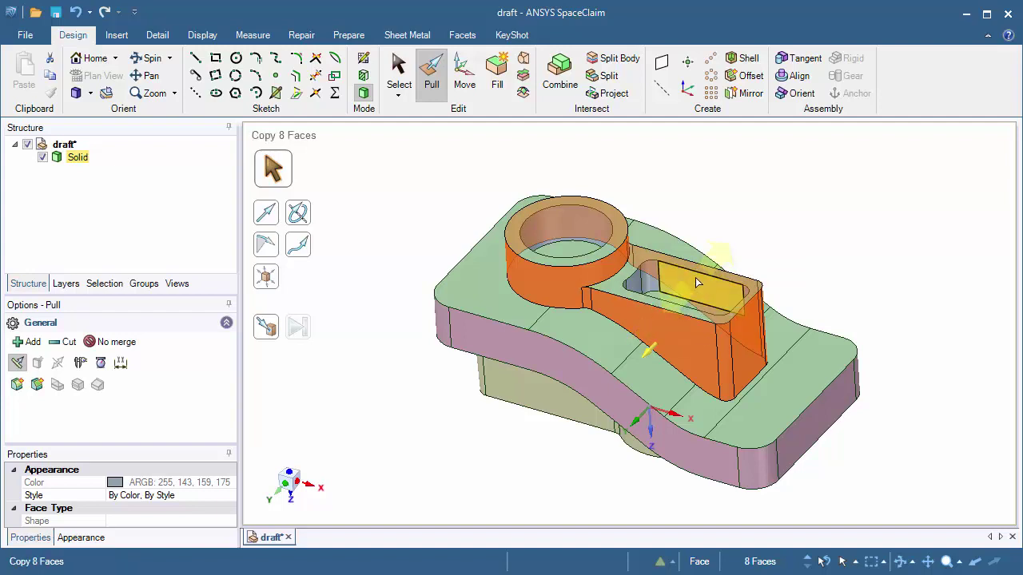
ctrl+double_click(695, 278)
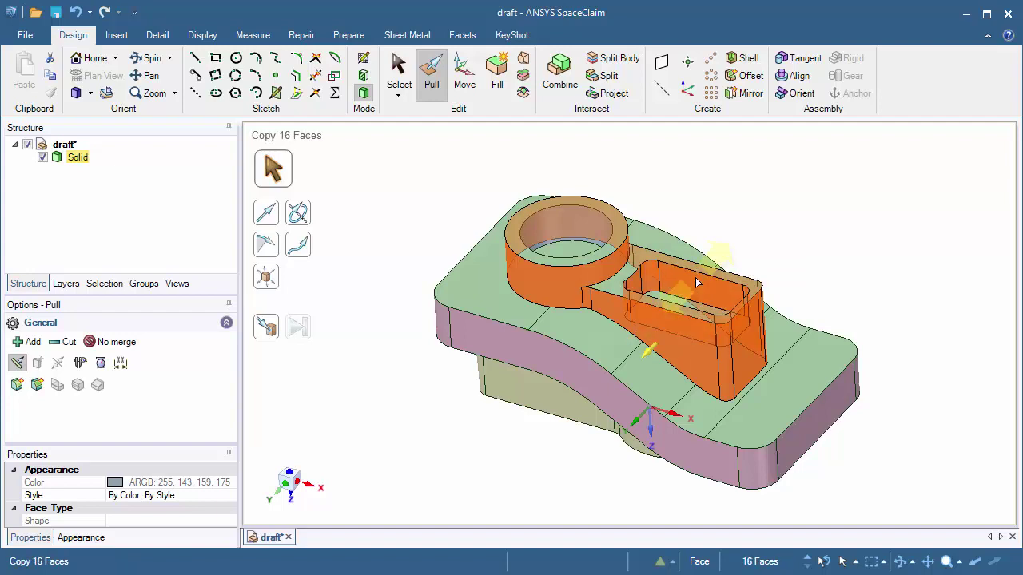
ctrl+click(573, 221)
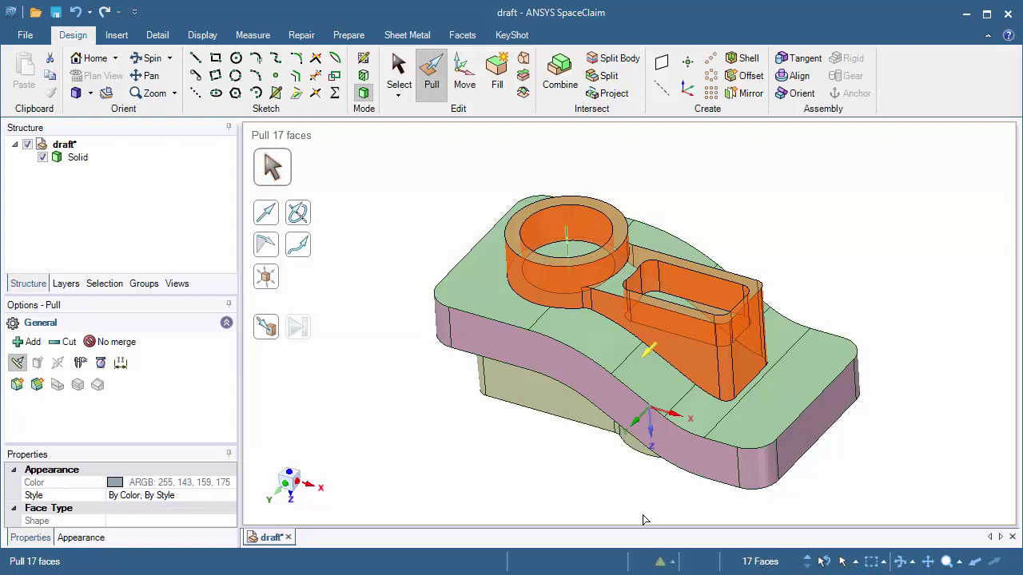
- Set the flat end face of the cylindrical ring as the draft reference plane for the selected faces
click(620, 240)
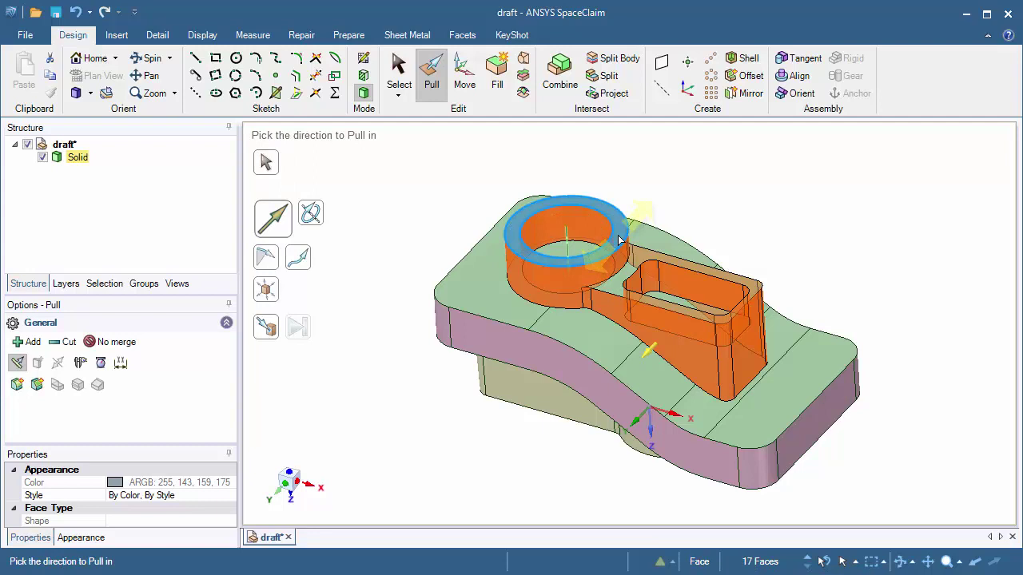
key(Tab)
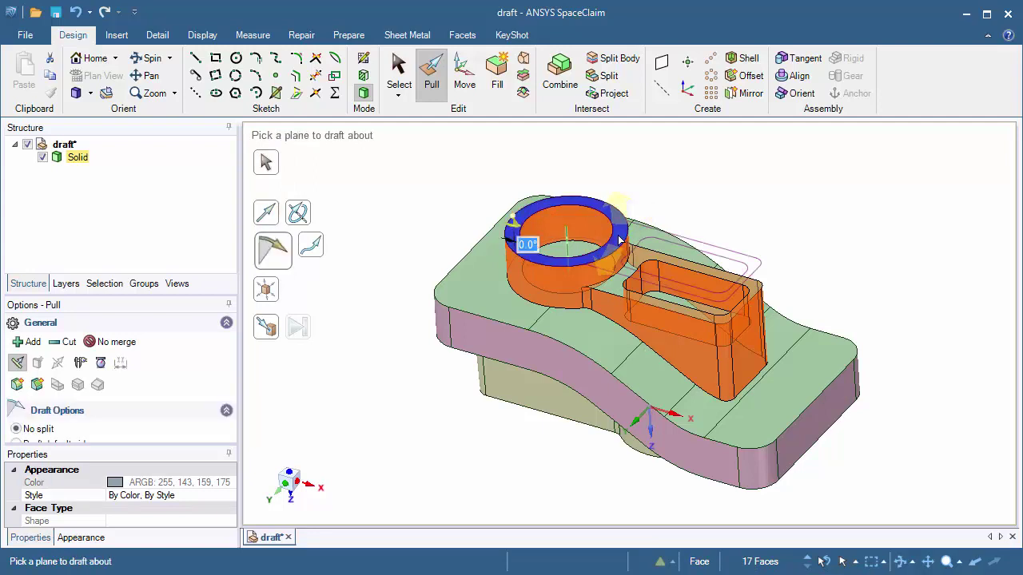
click(621, 239)
mouse_move(799, 217)
middle_down()
mouse_move(855, 199)
mouse_move(803, 224)
middle_up()
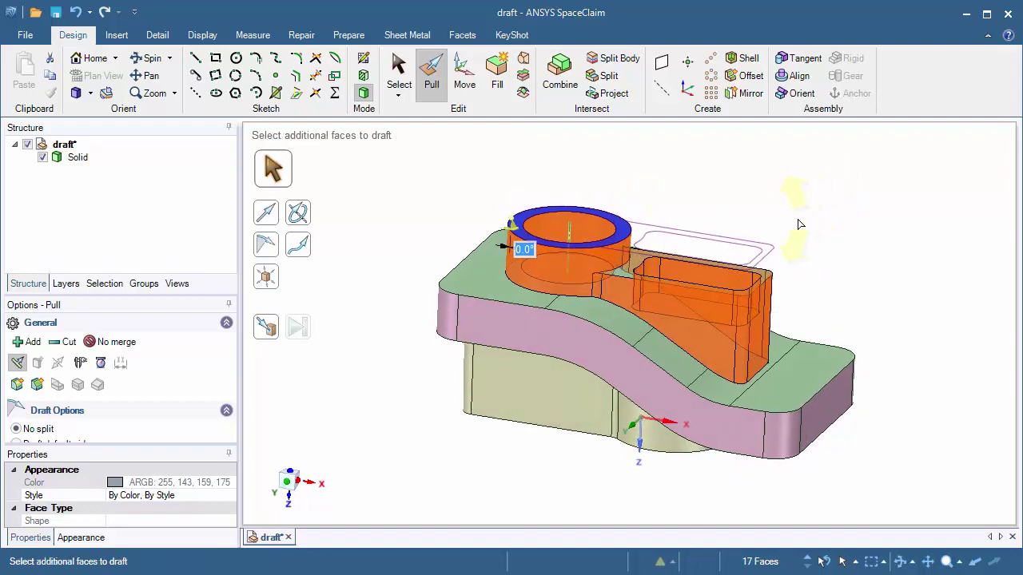
scroll(791, 264, up, 5)
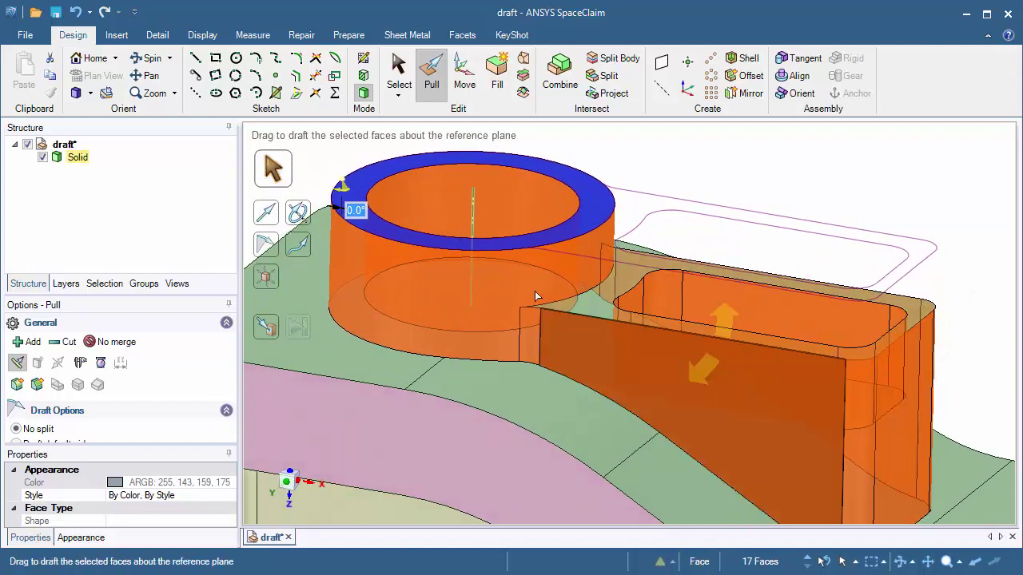
click(607, 209)
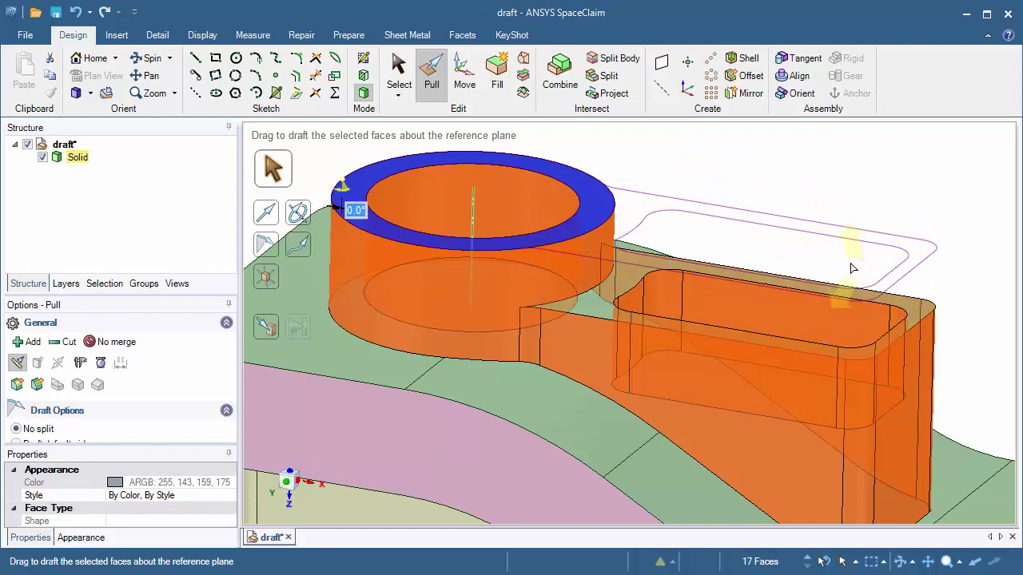
middle_drag(852, 270, 845, 239)
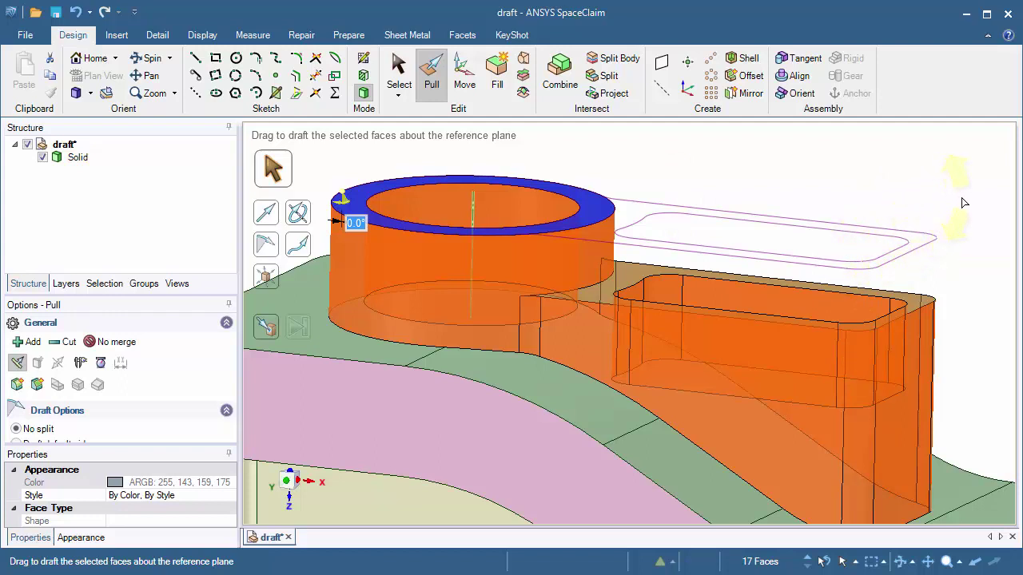
mouse_move(963, 203)
mouse_down()
mouse_move(953, 232)
mouse_move(972, 180)
mouse_move(966, 222)
mouse_move(978, 186)
mouse_move(981, 200)
mouse_up()
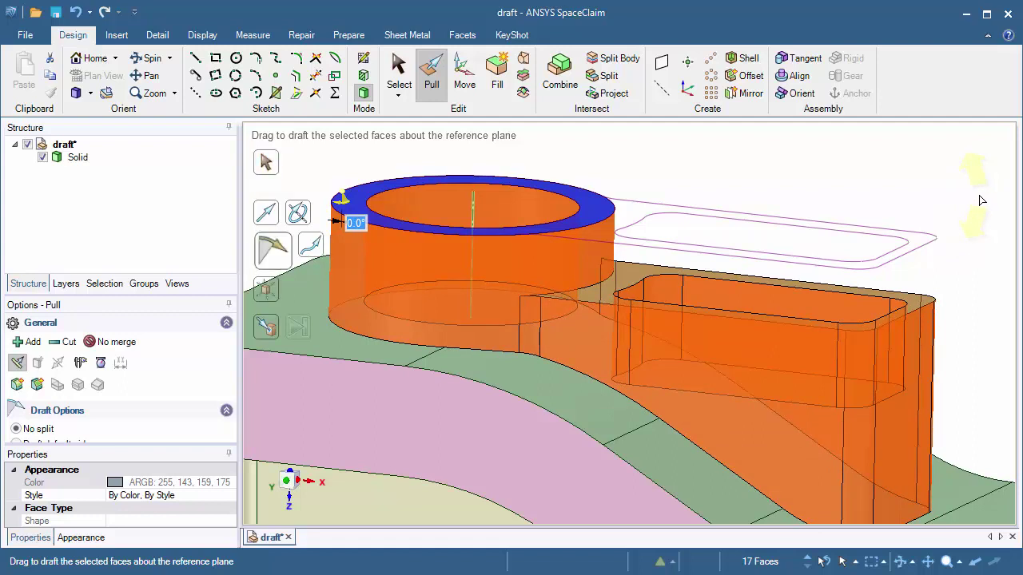
- Add the rectangular boss's outer rim, its pocket rim and the ring's rim edges as draft references, and draft the selected faces by 2°
key(ctrl+alt)
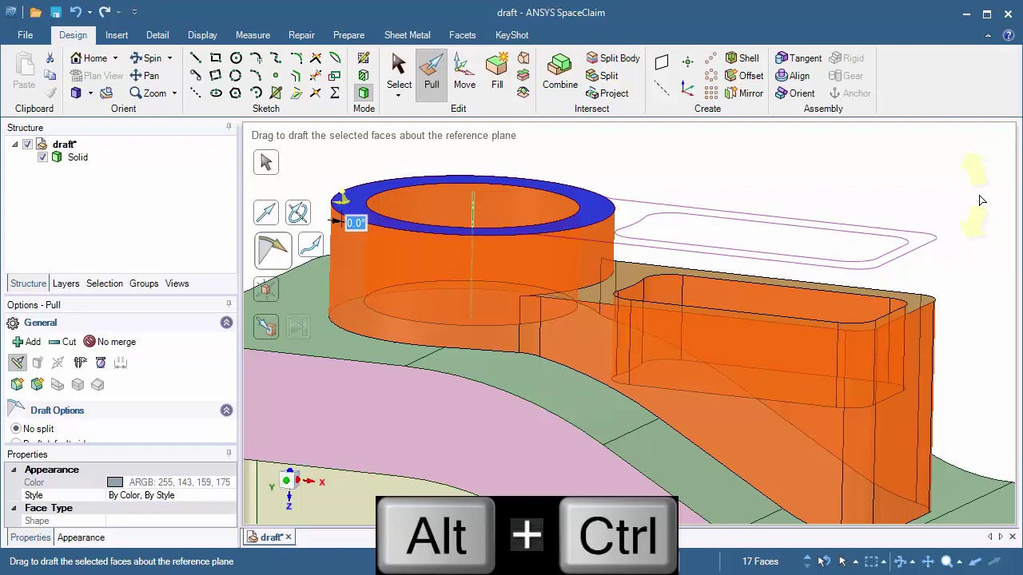
ctrl+alt+click(795, 327)
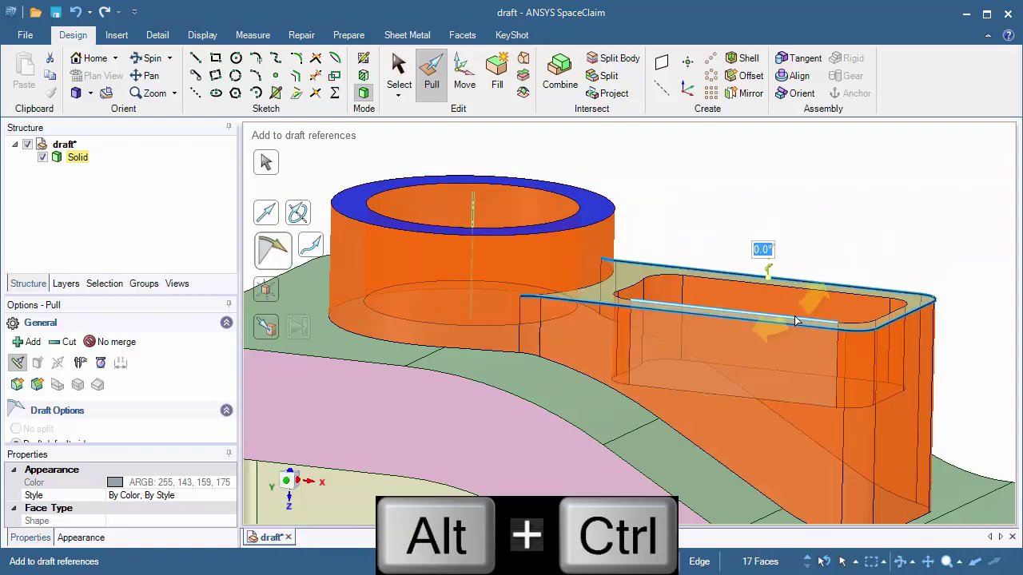
ctrl+alt+click(795, 320)
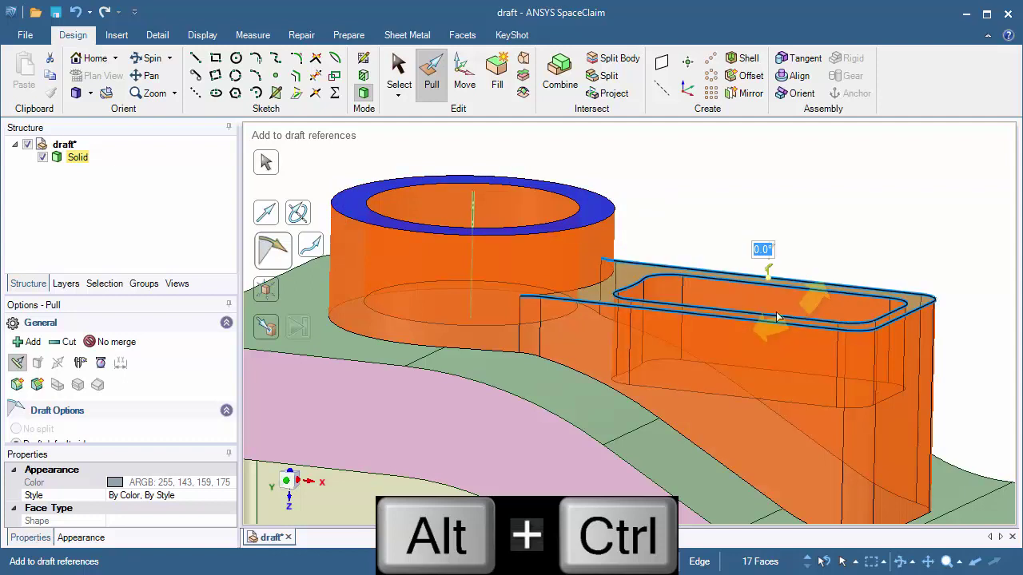
ctrl+alt+click(574, 225)
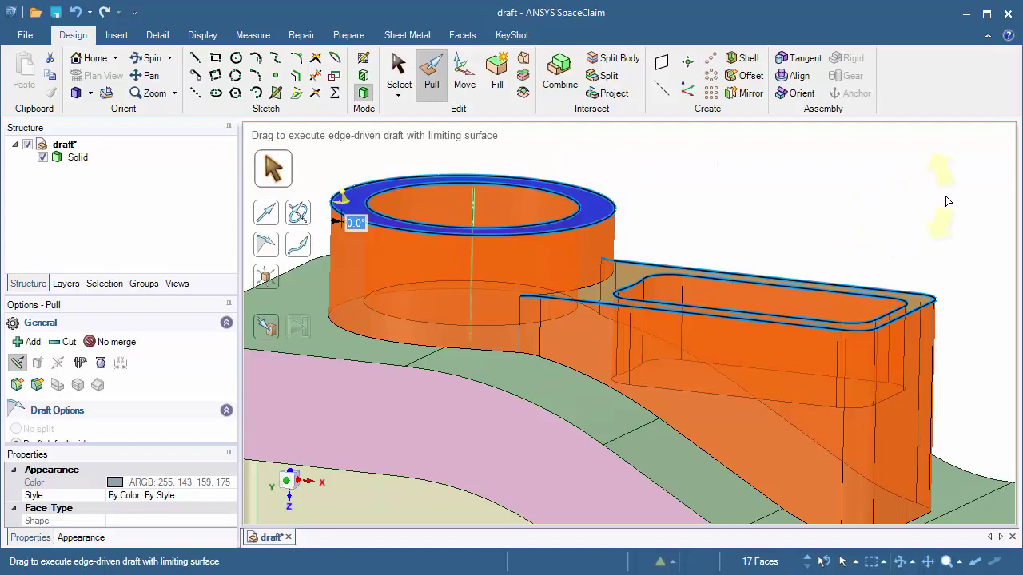
drag(947, 201, 941, 221)
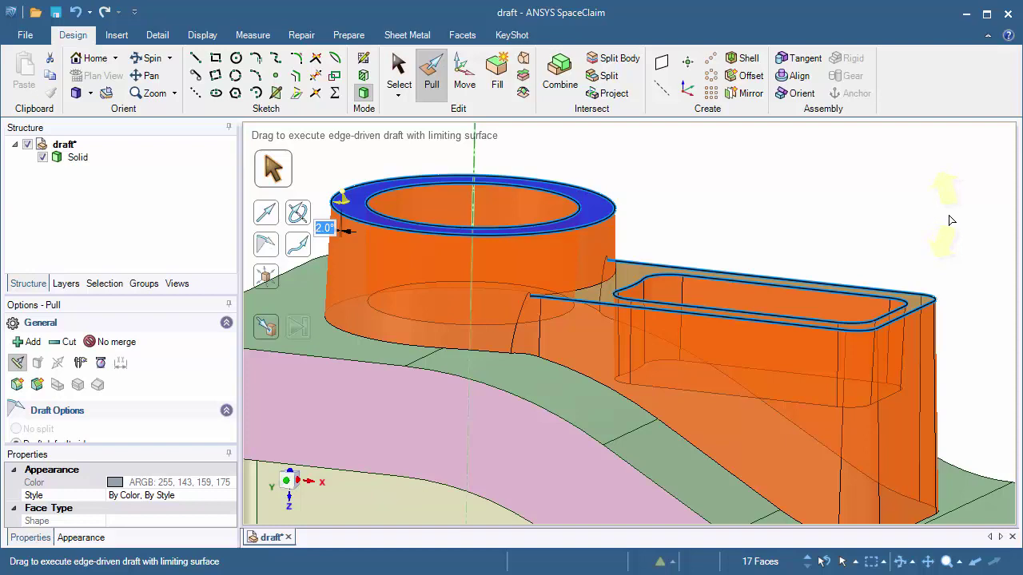
mouse_move(950, 219)
middle_down()
mouse_move(930, 219)
mouse_move(935, 230)
middle_up()
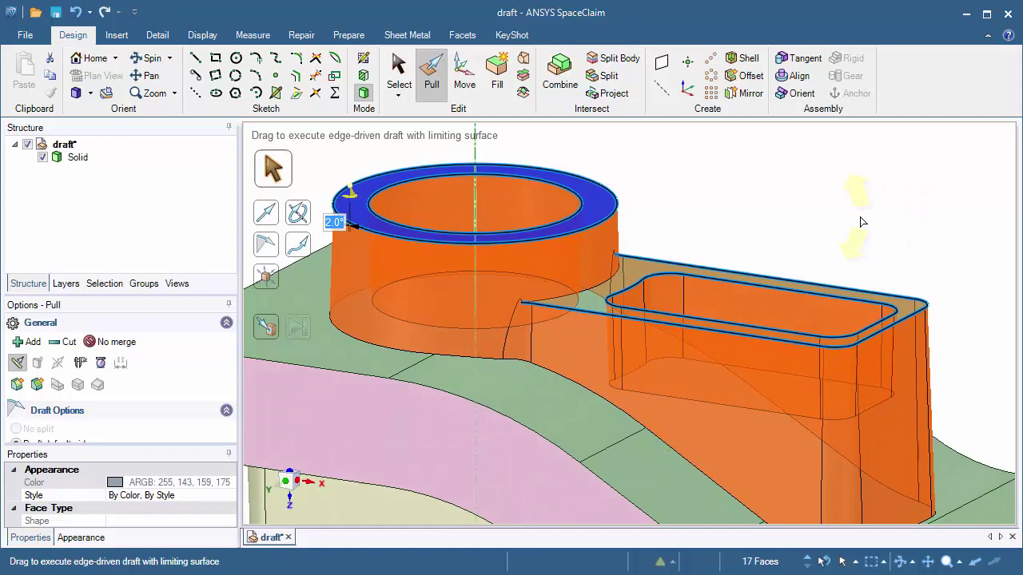
key(Return)
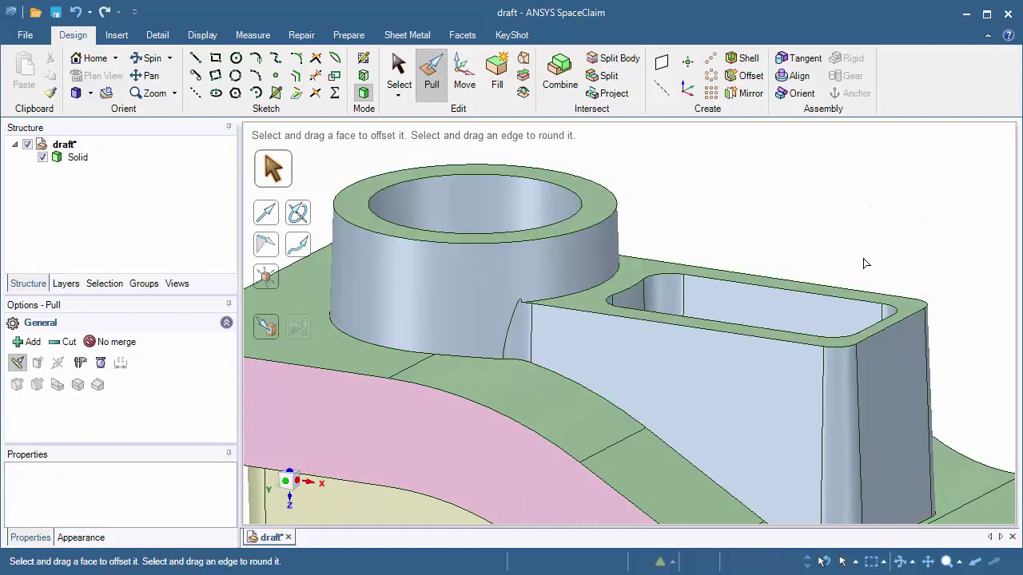
- Analyse the whole solid's draft at 2° with the ring's flat end face as the draft direction, and clear the selection
scroll(863, 263, up, 2)
ctrl+middle_drag(855, 241, 750, 167)
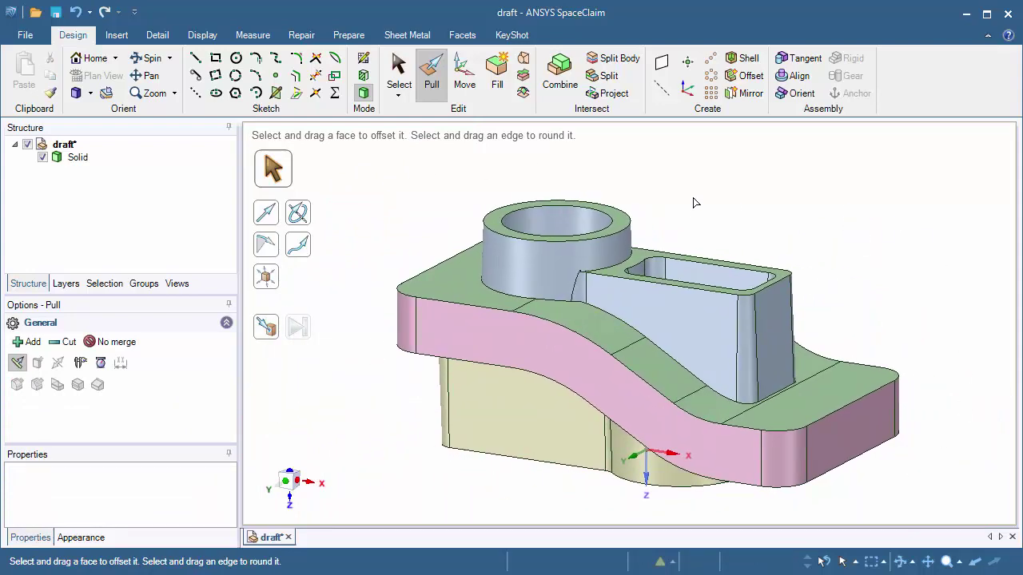
click(252, 36)
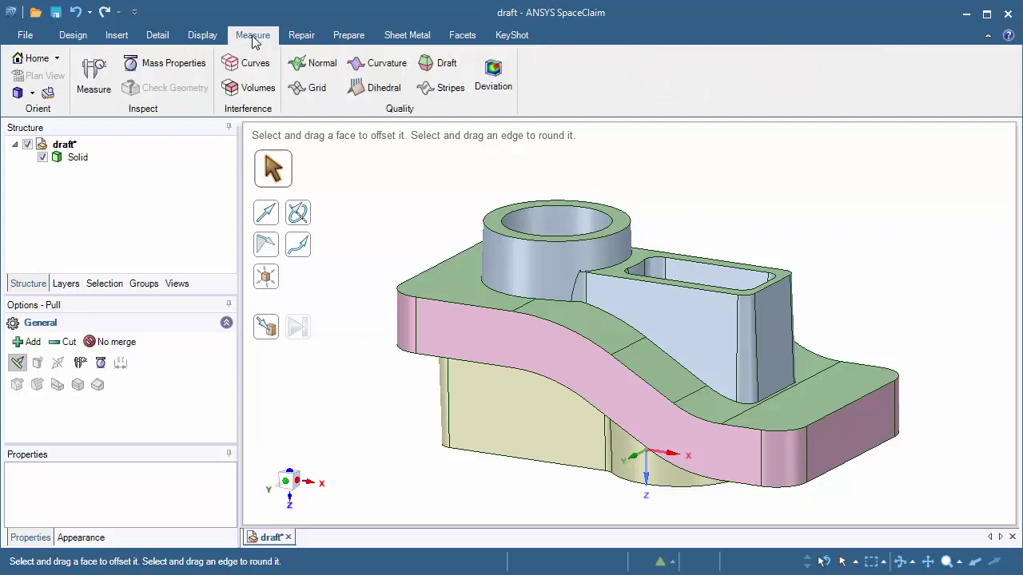
click(423, 66)
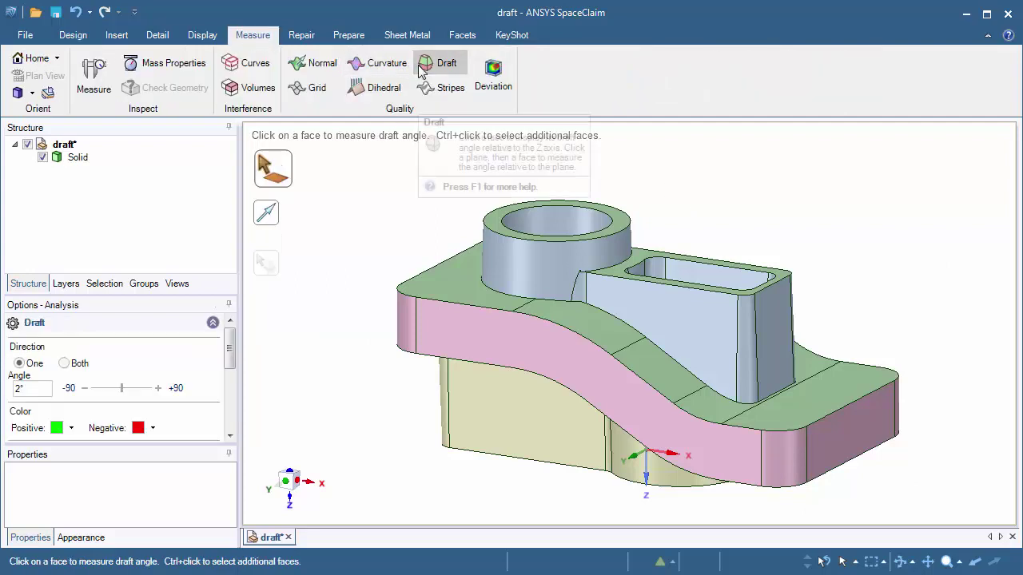
drag(349, 163, 981, 529)
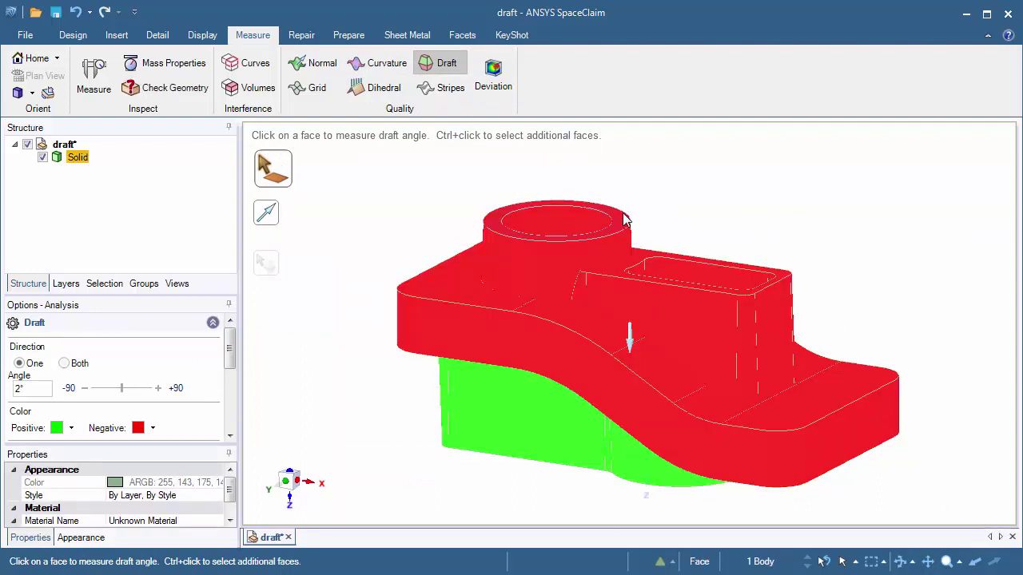
click(621, 217)
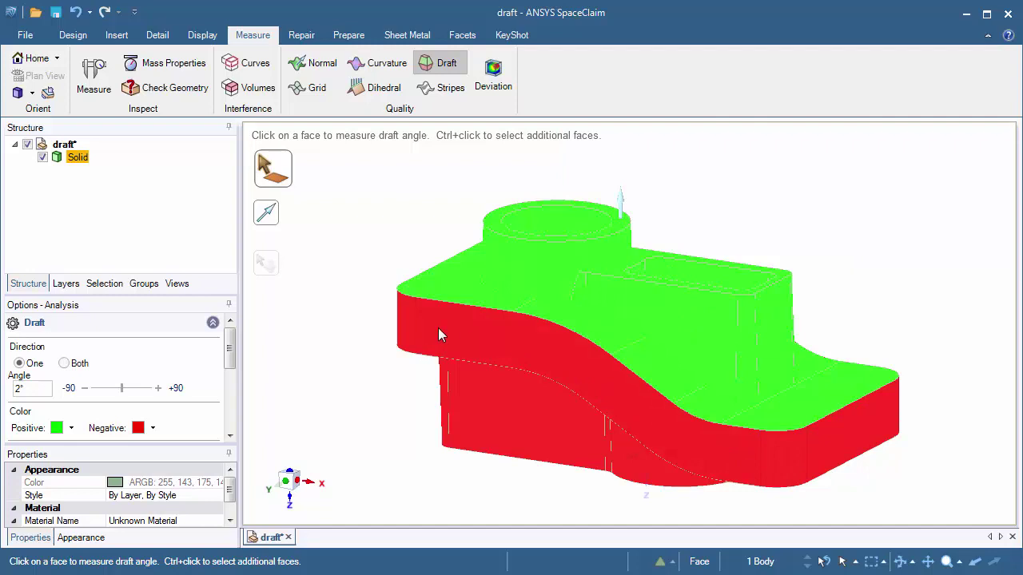
key(Escape)
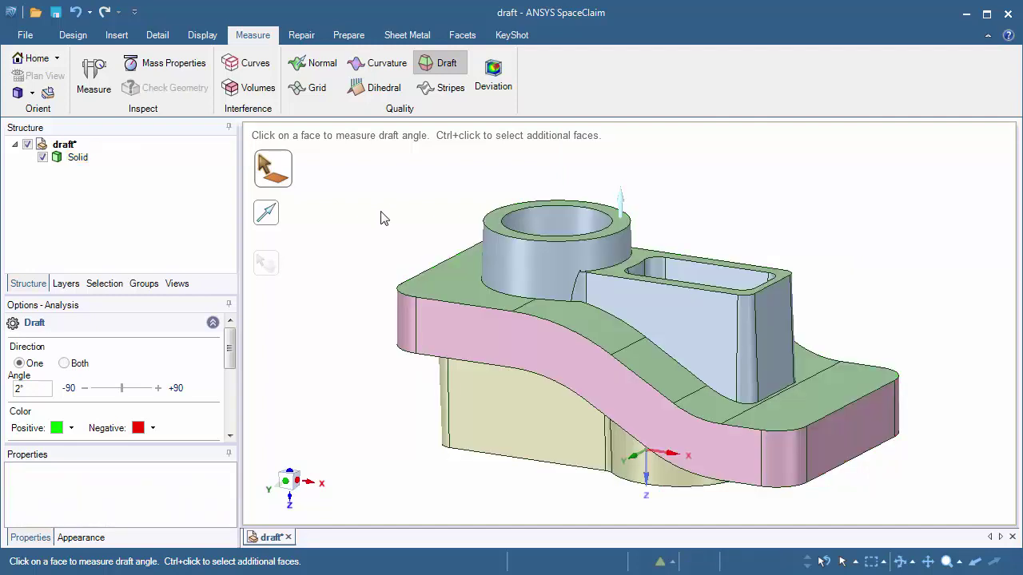
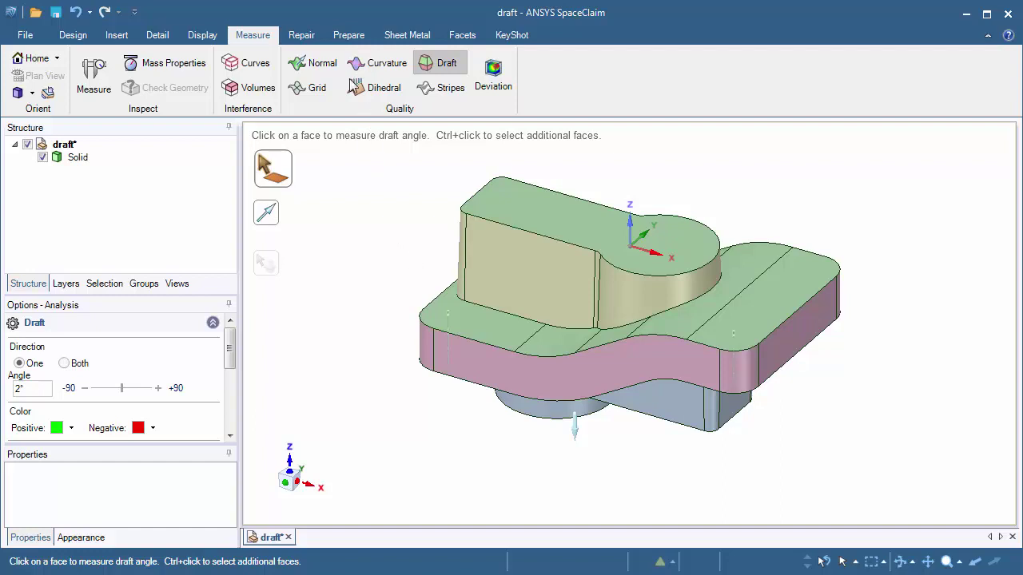
- Create a midsurface of the curved base plate from its opposing pair of offset faces
click(348, 36)
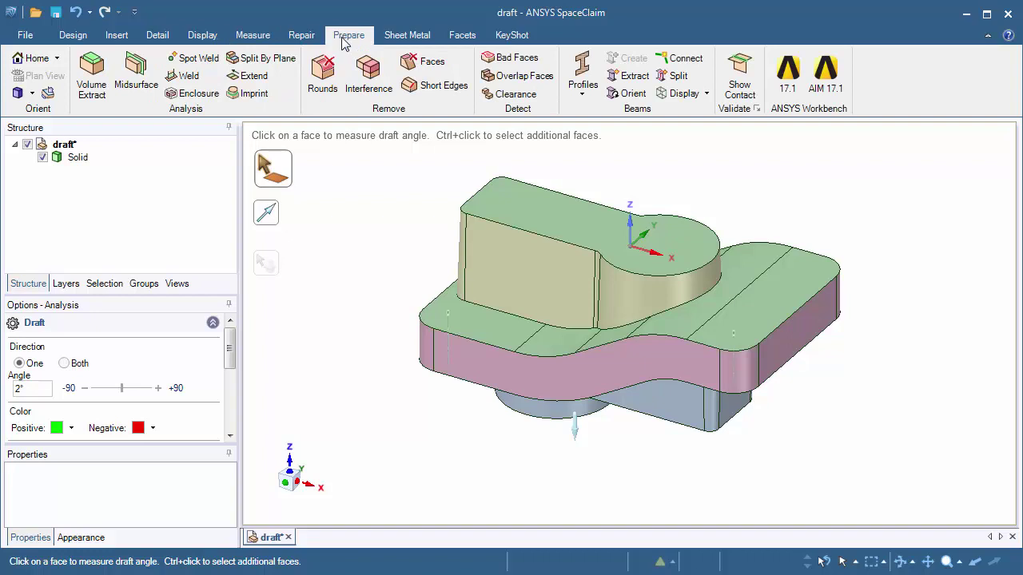
click(136, 73)
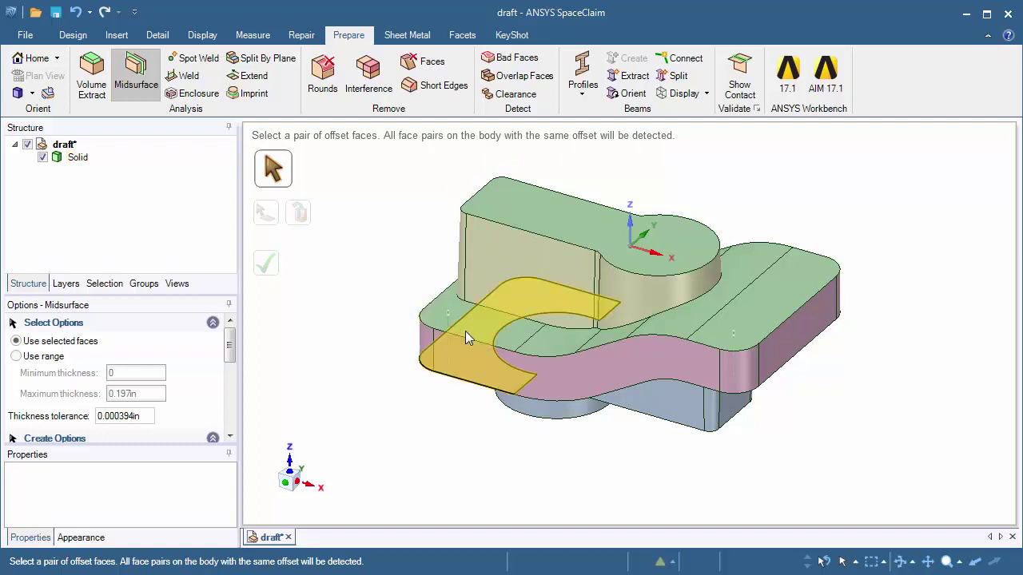
click(472, 330)
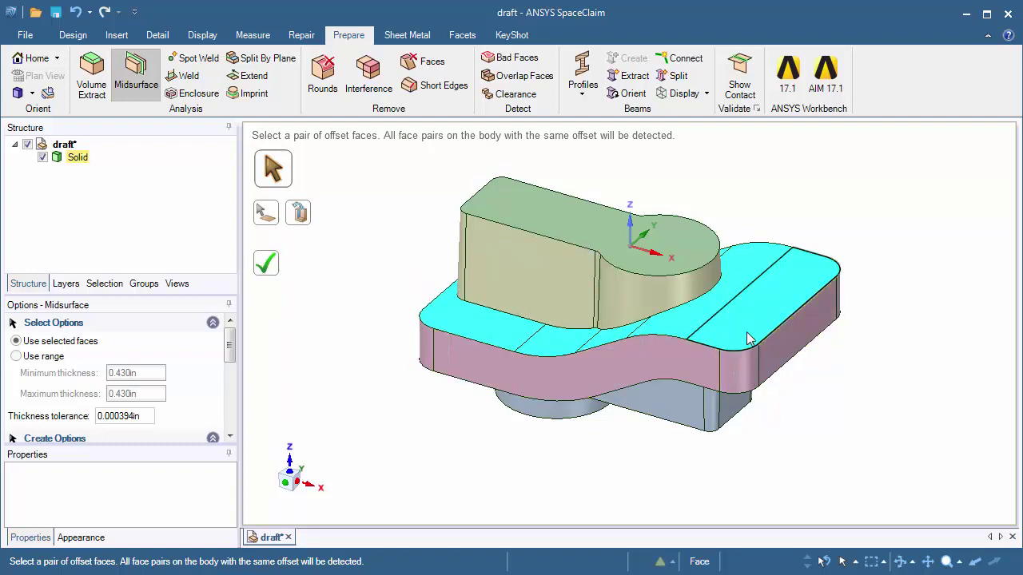
middle_drag(445, 477, 703, 320)
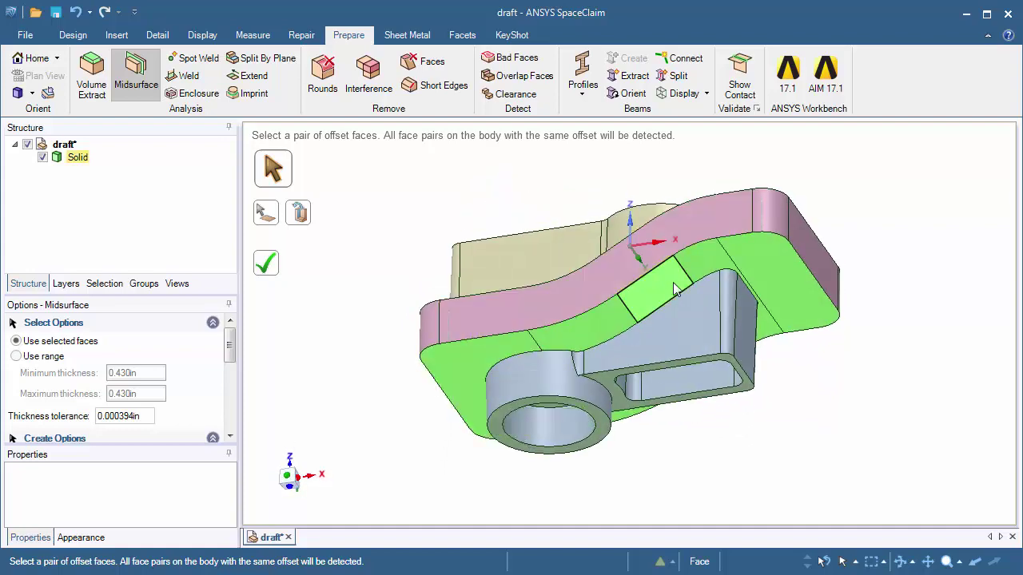
middle_drag(388, 222, 360, 363)
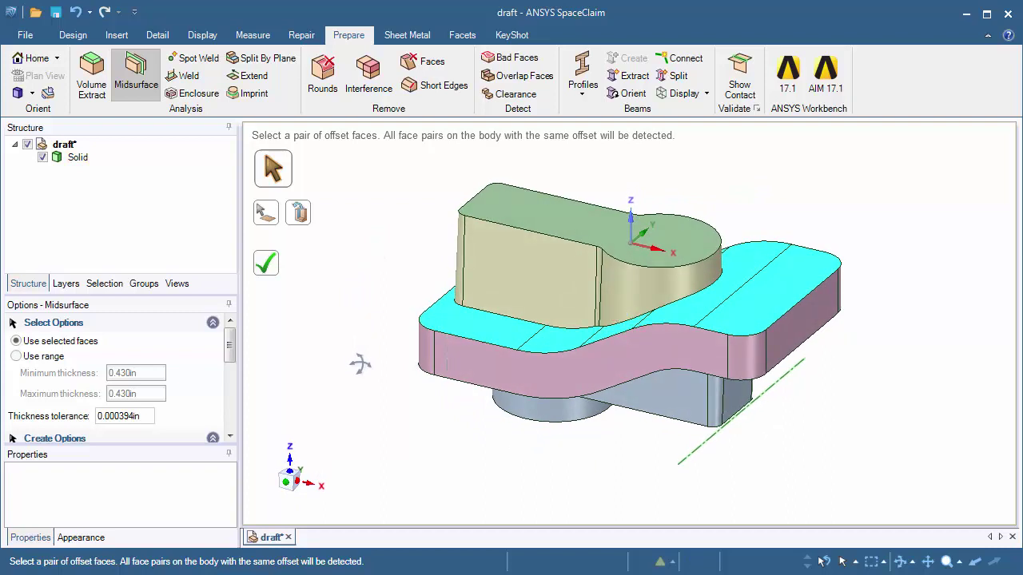
click(270, 268)
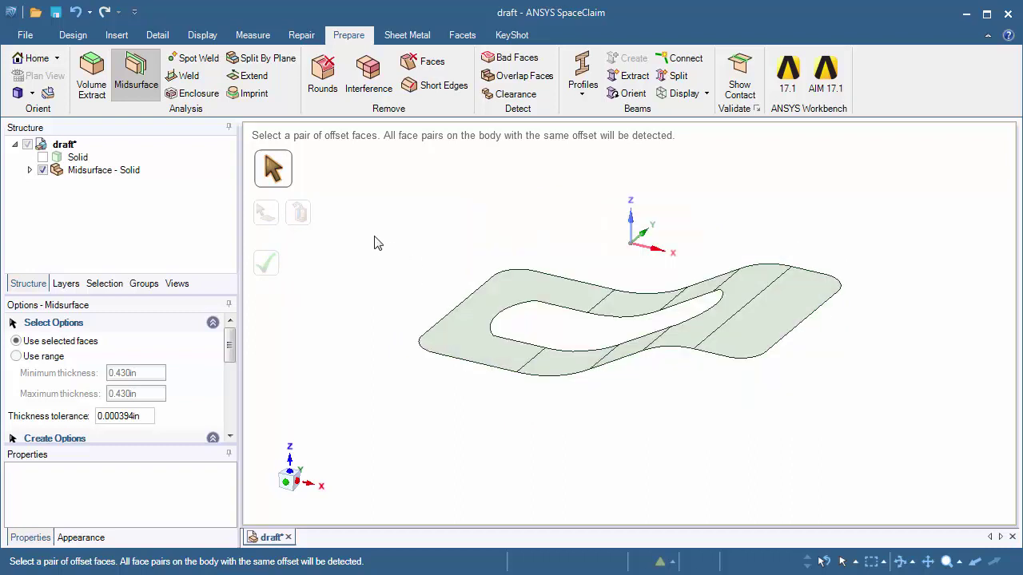
- Fill the inner opening of the midsurface by selecting its whole edge loop
click(76, 38)
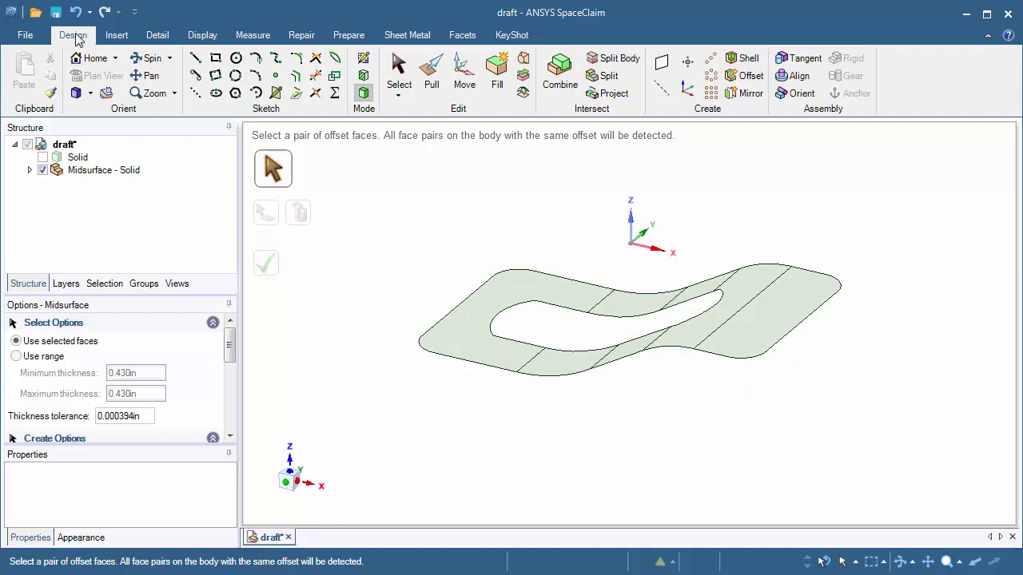
click(398, 76)
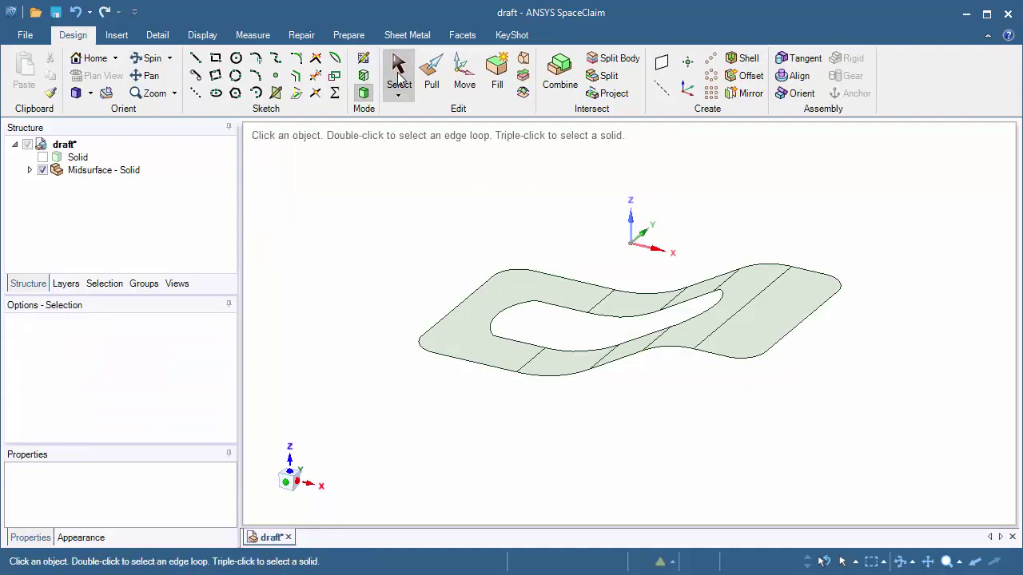
double_click(520, 309)
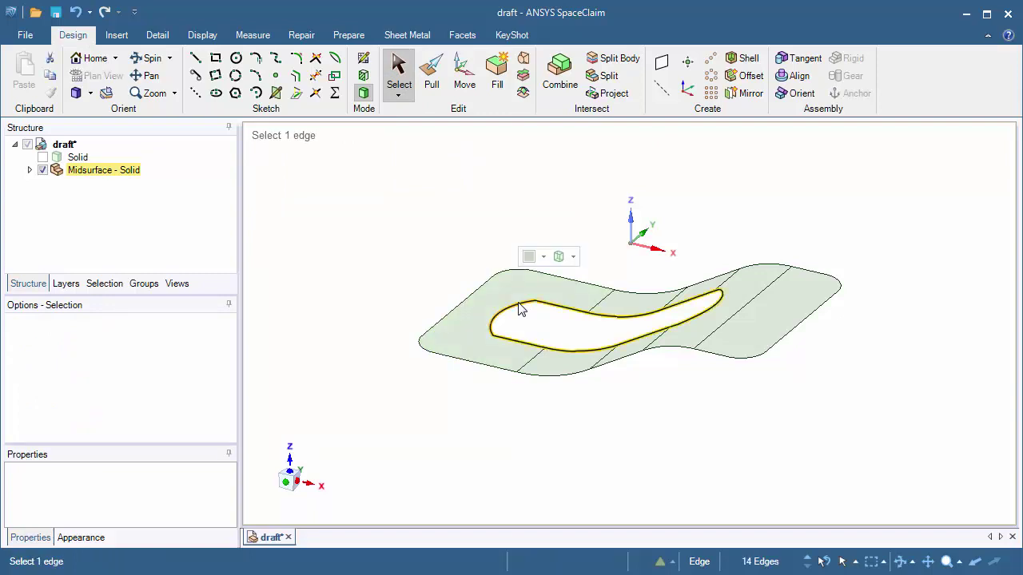
click(495, 84)
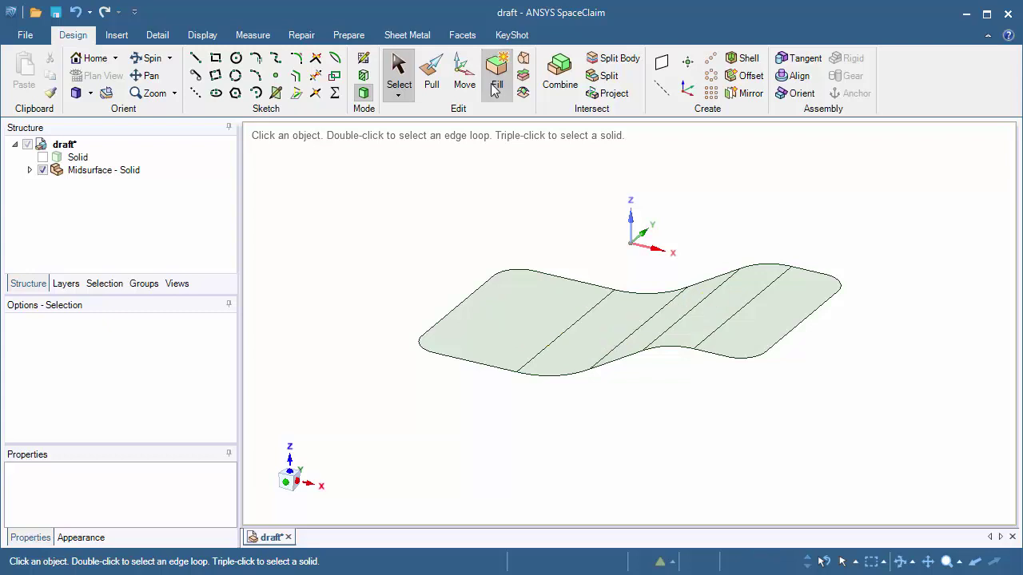
- Extend the midsurface's entire outer edge loop outward by 0.2 in with Pull
click(432, 92)
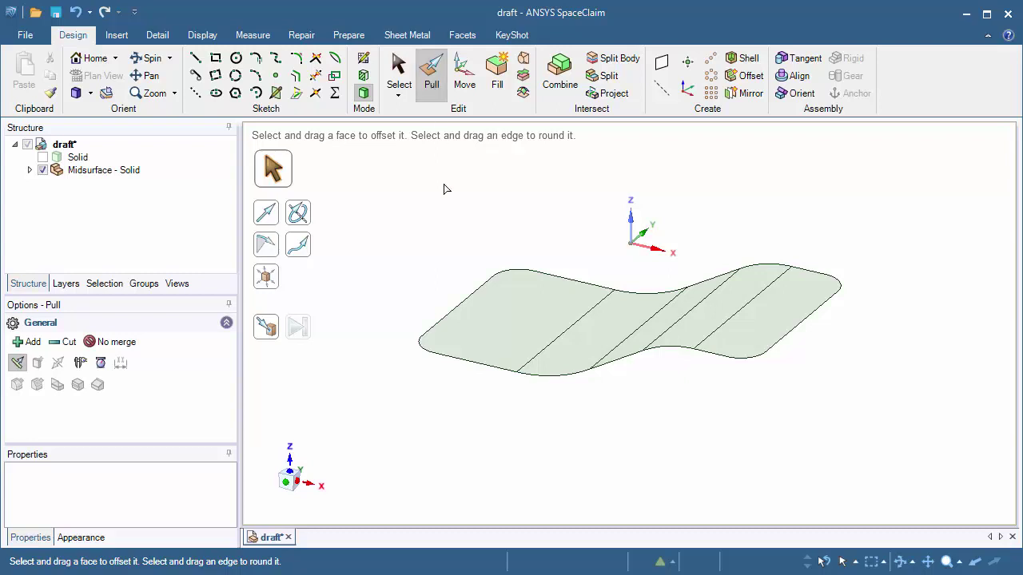
click(457, 310)
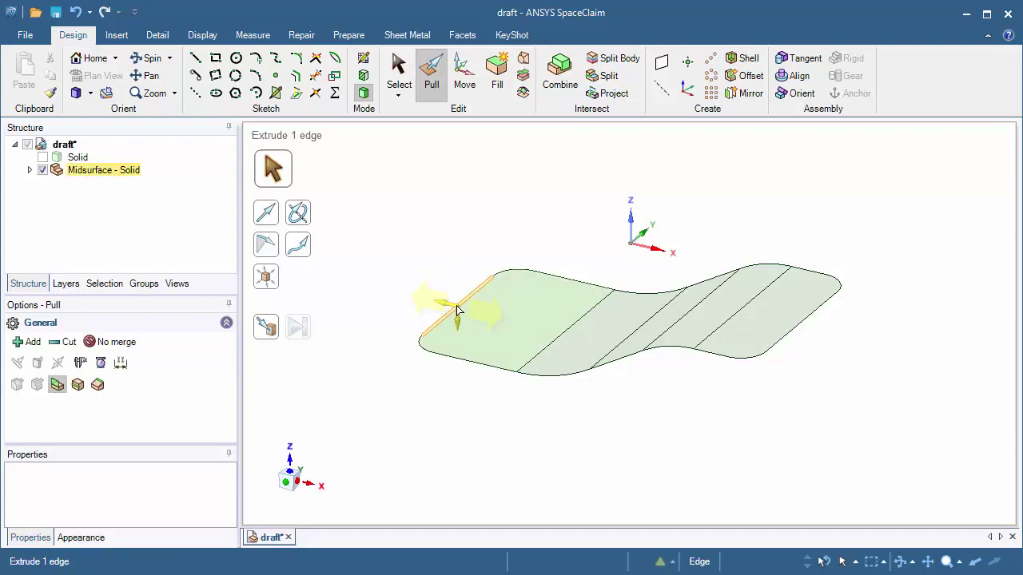
double_click(457, 310)
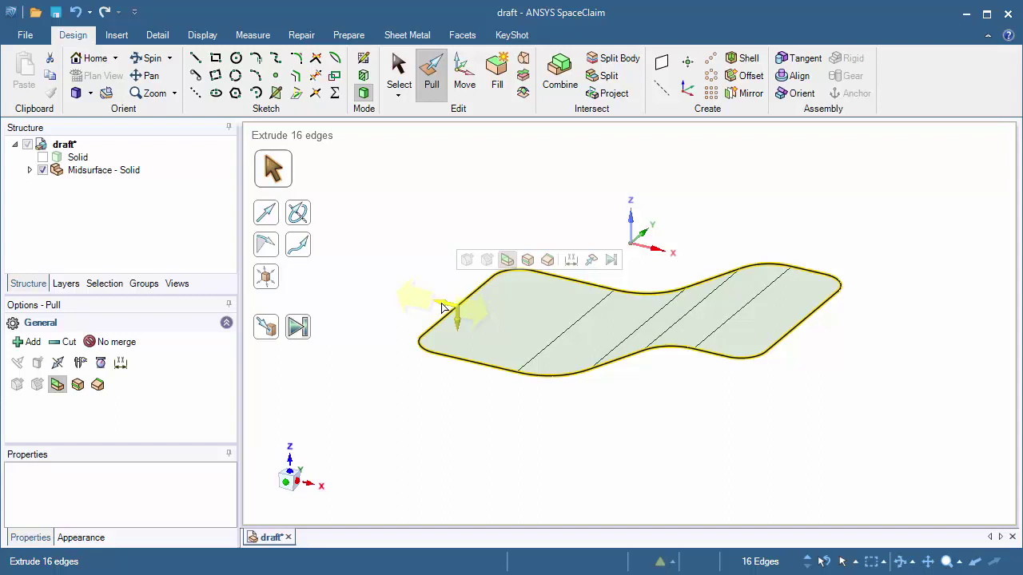
drag(442, 308, 421, 303)
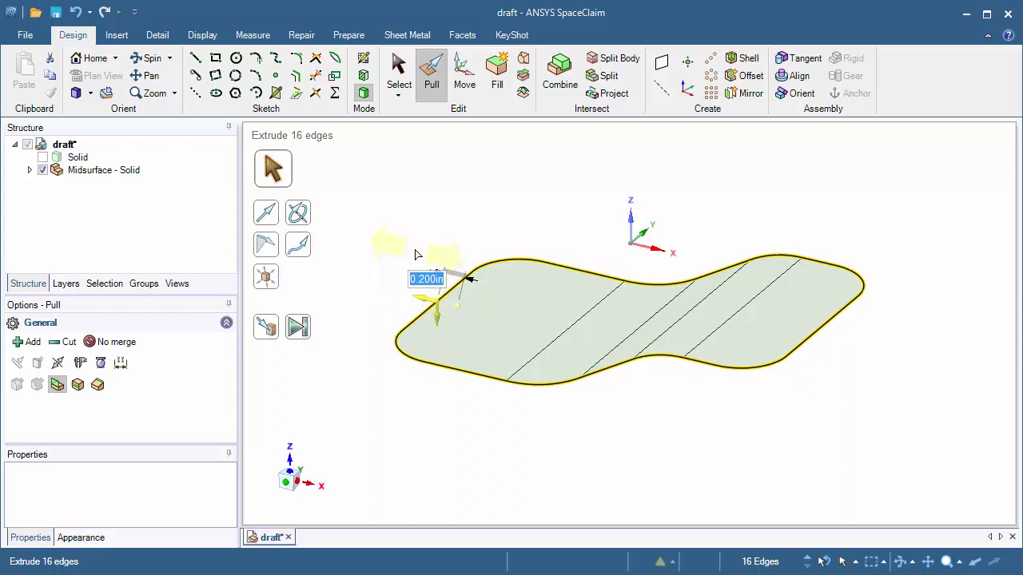
- Clear the edge selection and show the hidden solid together with the extended midsurface
click(404, 233)
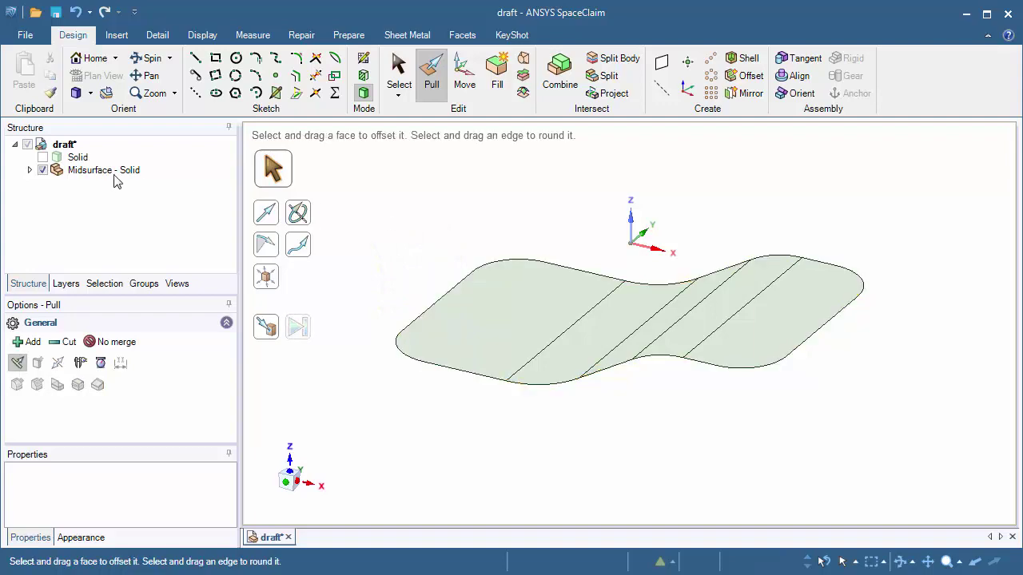
click(42, 157)
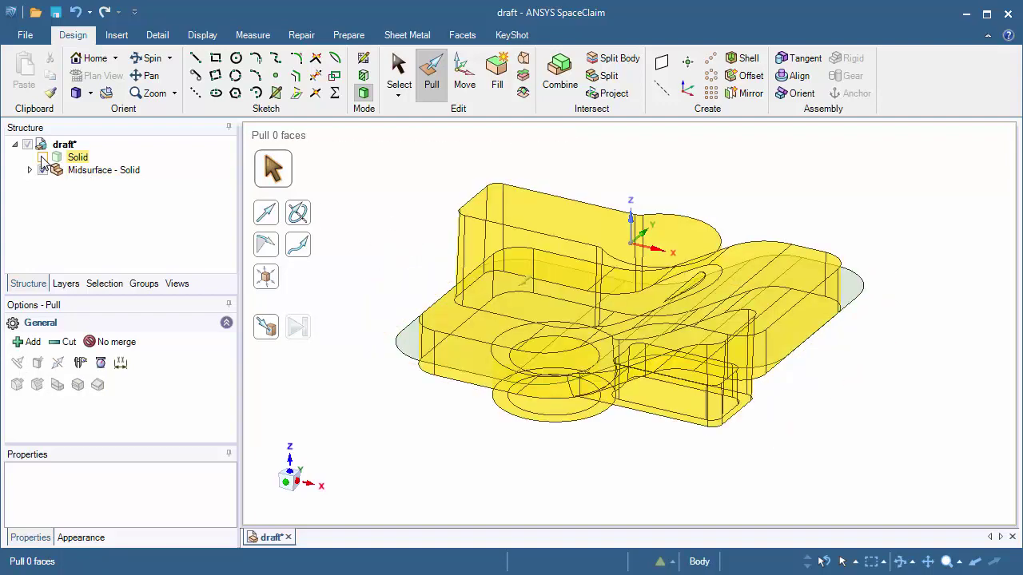
click(315, 422)
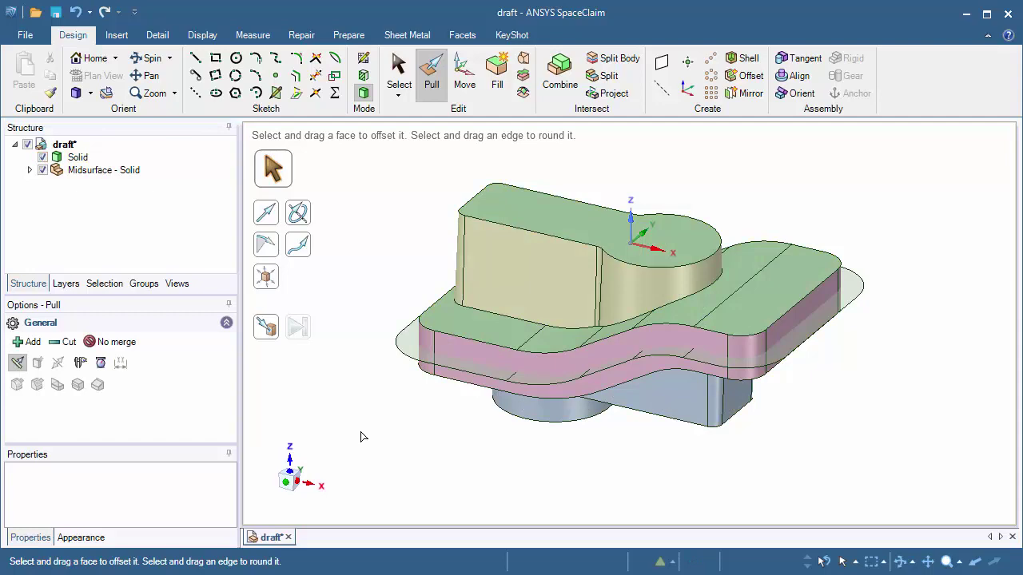
middle_drag(397, 415, 431, 360)
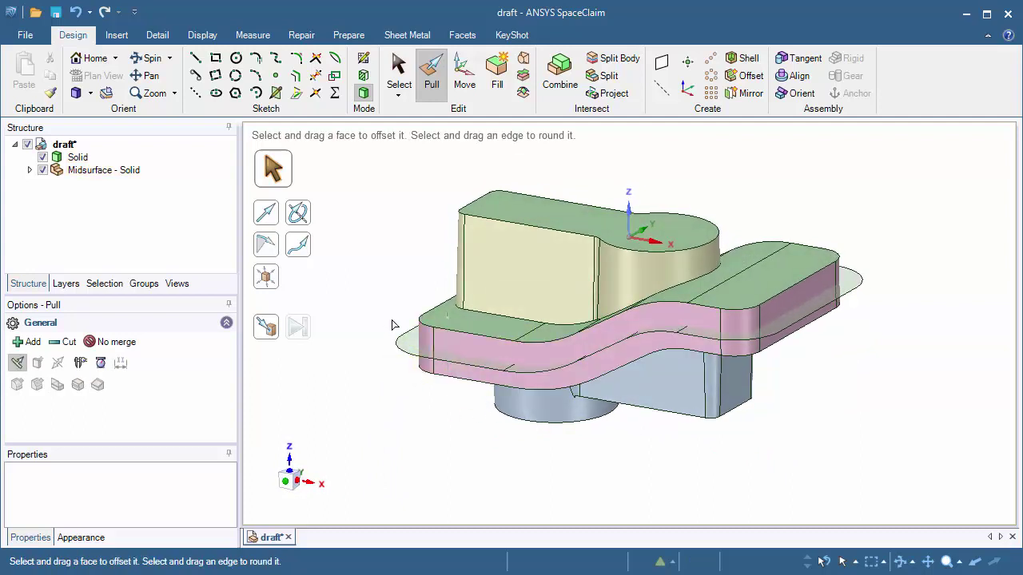
- Start a Pull draft on the base plate's full loop of side faces, using the extended midsurface as the parting surface
double_click(450, 341)
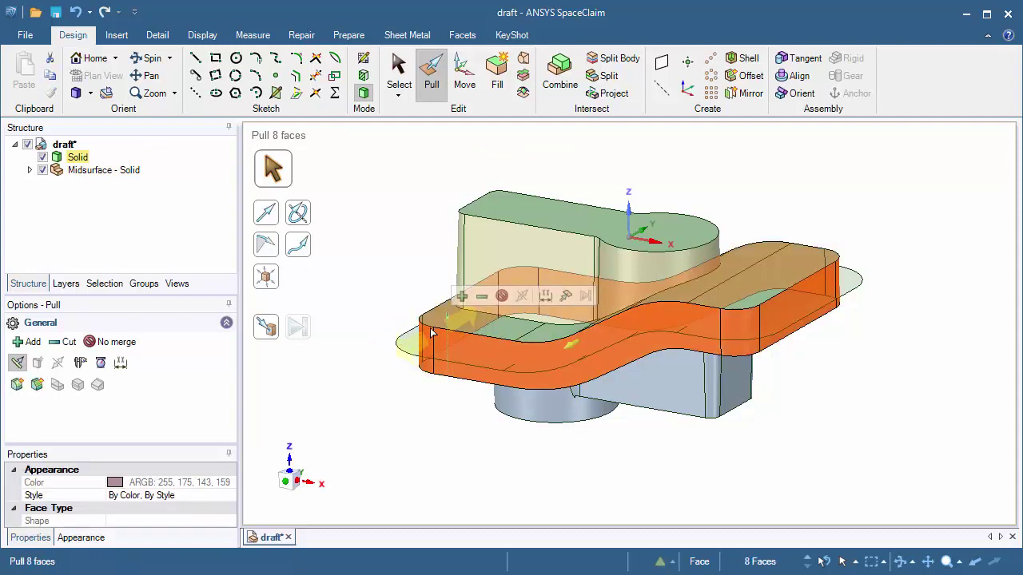
key(alt)
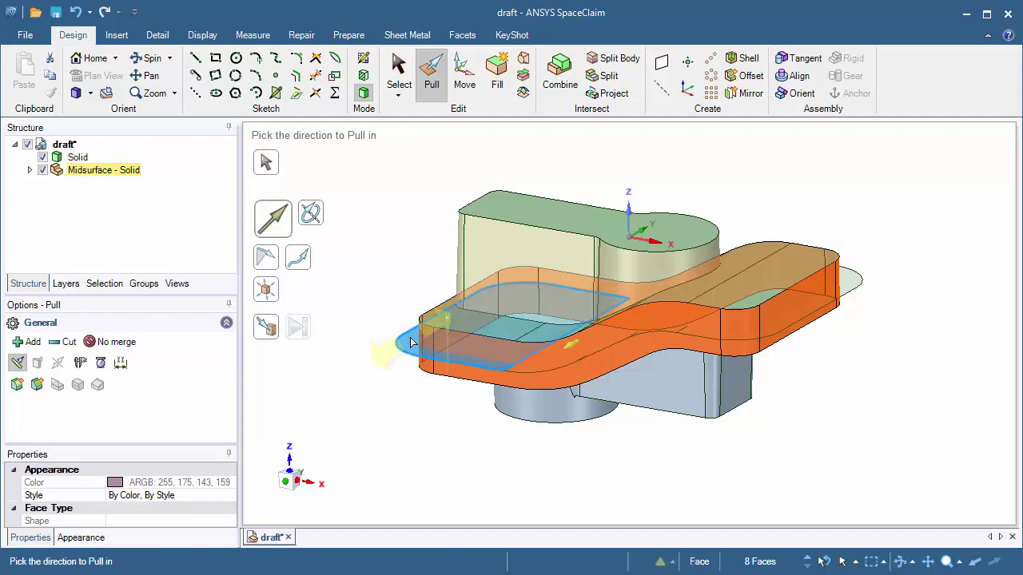
alt+click(411, 342)
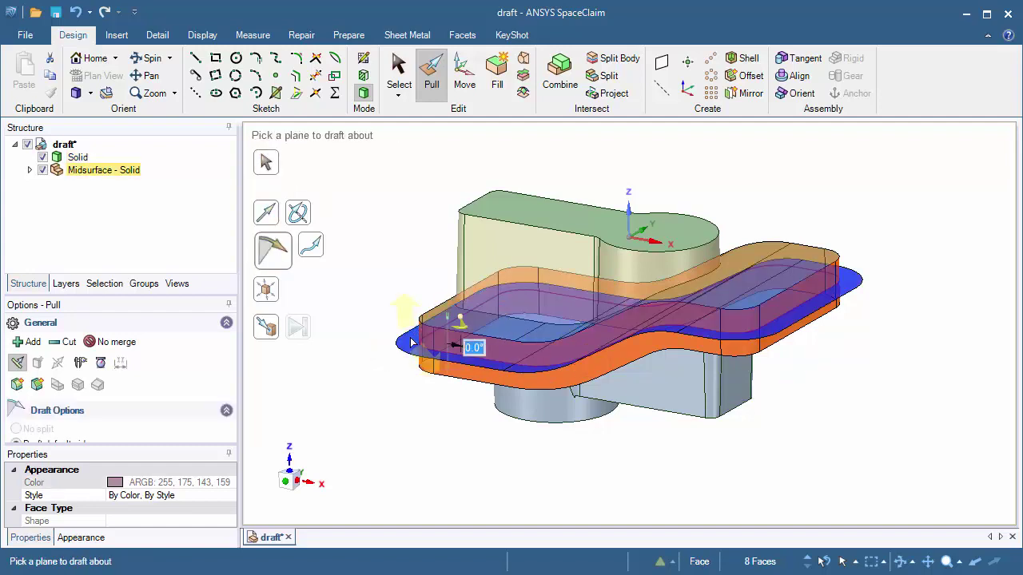
click(411, 342)
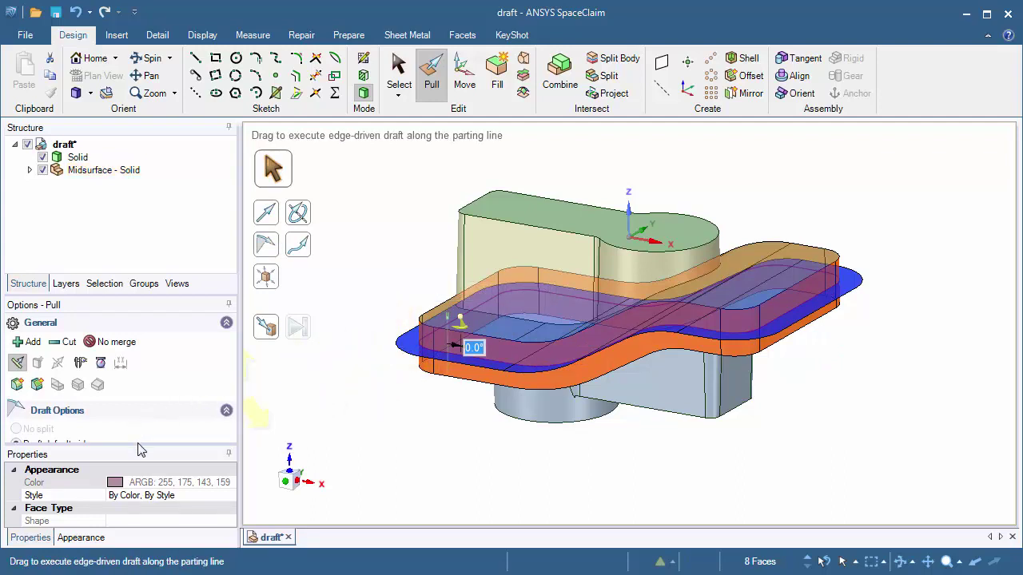
- Try drafting only the default side of the base plate's side faces, split along the midsurface
drag(137, 445, 134, 510)
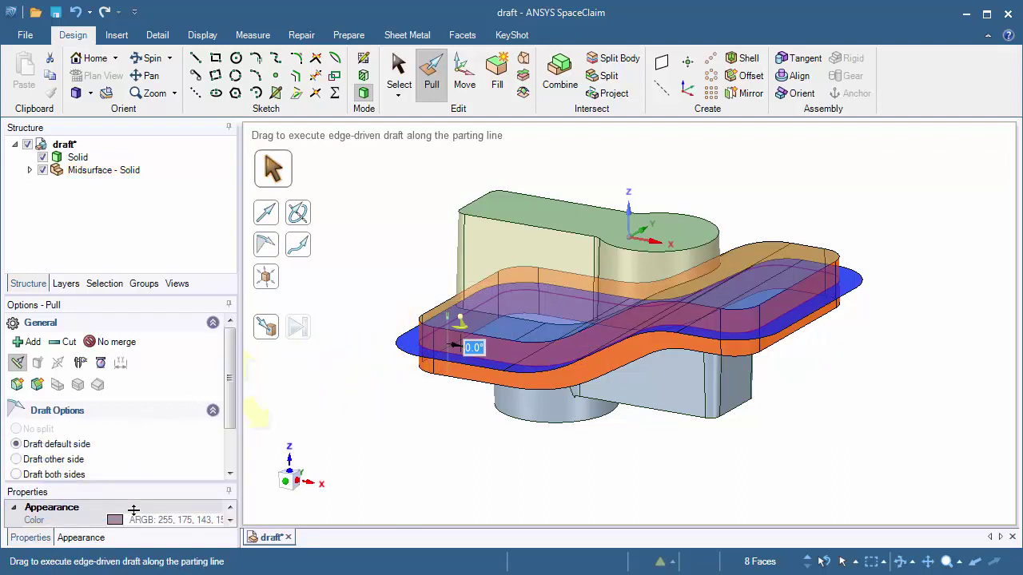
scroll(223, 417, down, 2)
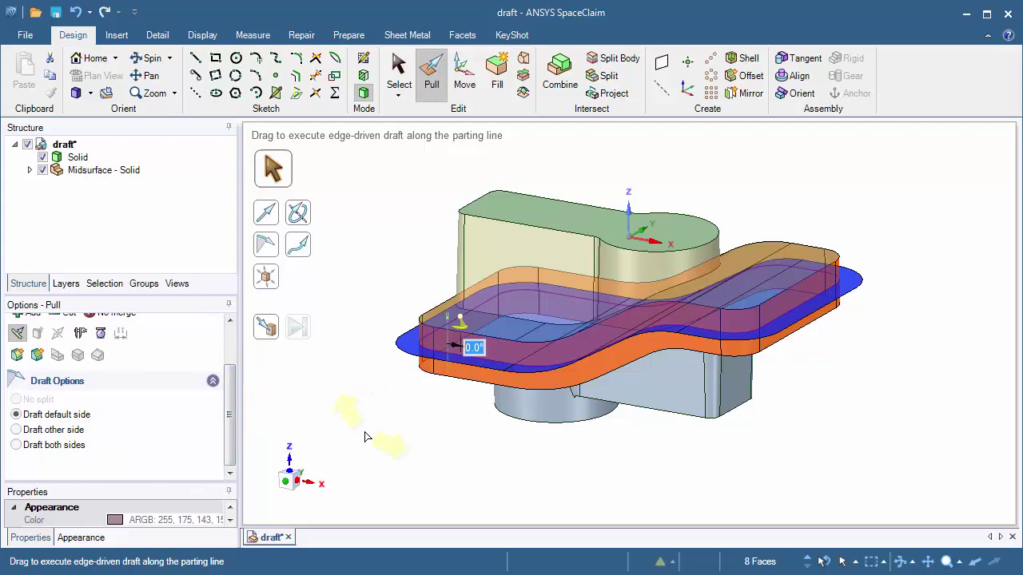
mouse_move(289, 485)
click(288, 483)
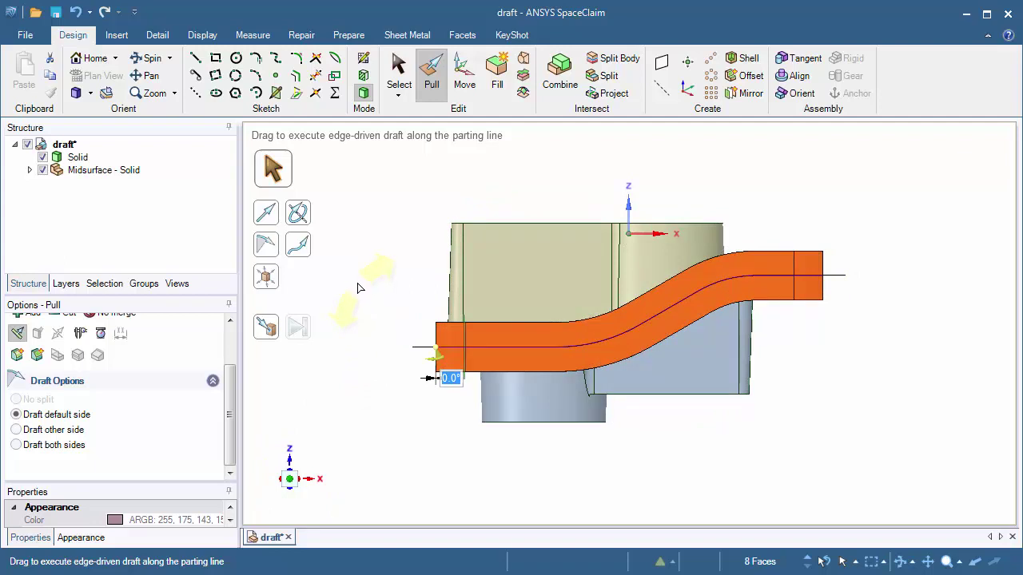
mouse_move(357, 293)
mouse_down()
mouse_move(379, 269)
mouse_move(358, 281)
mouse_move(349, 306)
mouse_move(356, 292)
mouse_up()
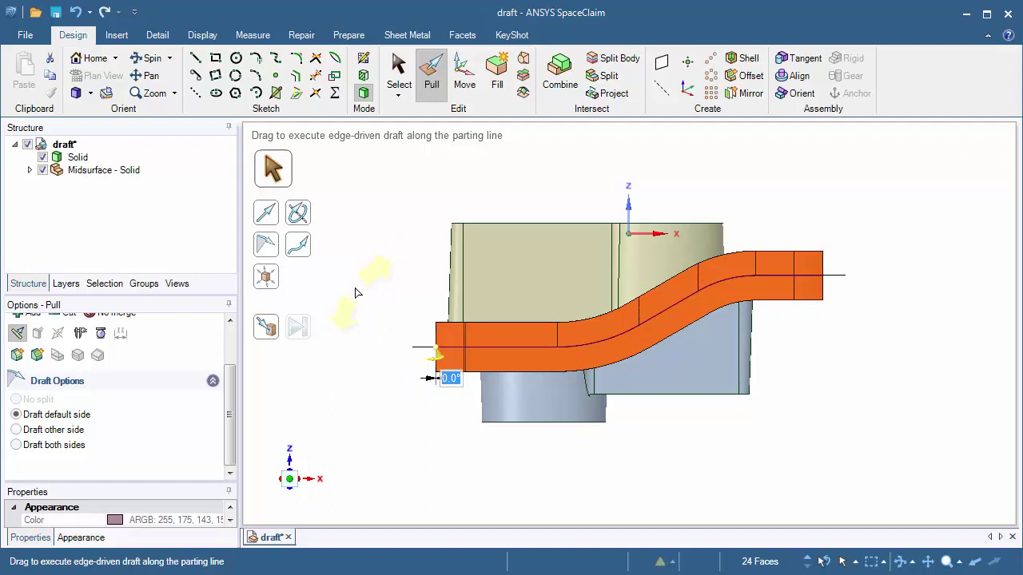
- Try drafting the other side of the midsurface split, by about 1° in each direction
click(17, 431)
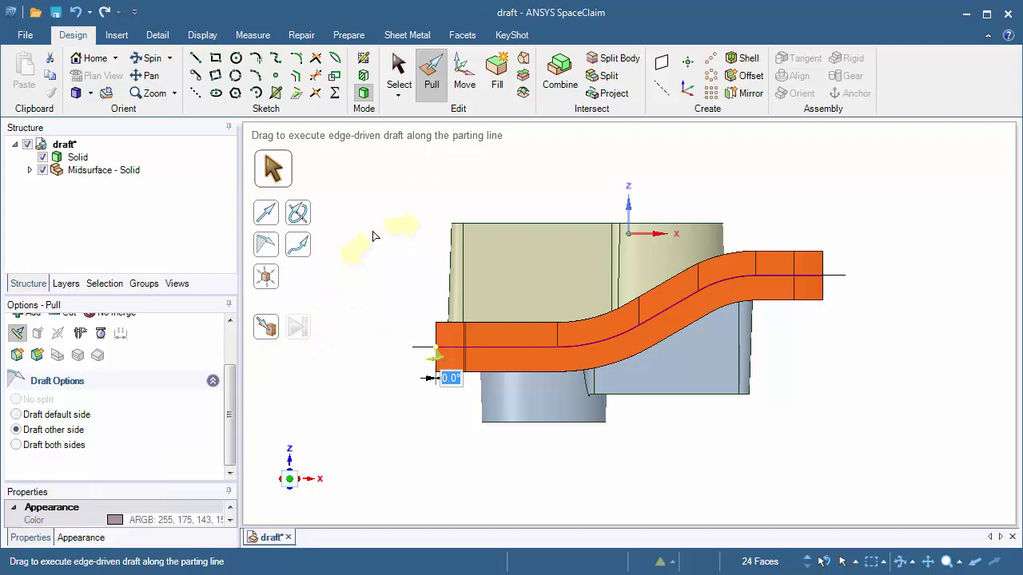
text(5)
key(Return)
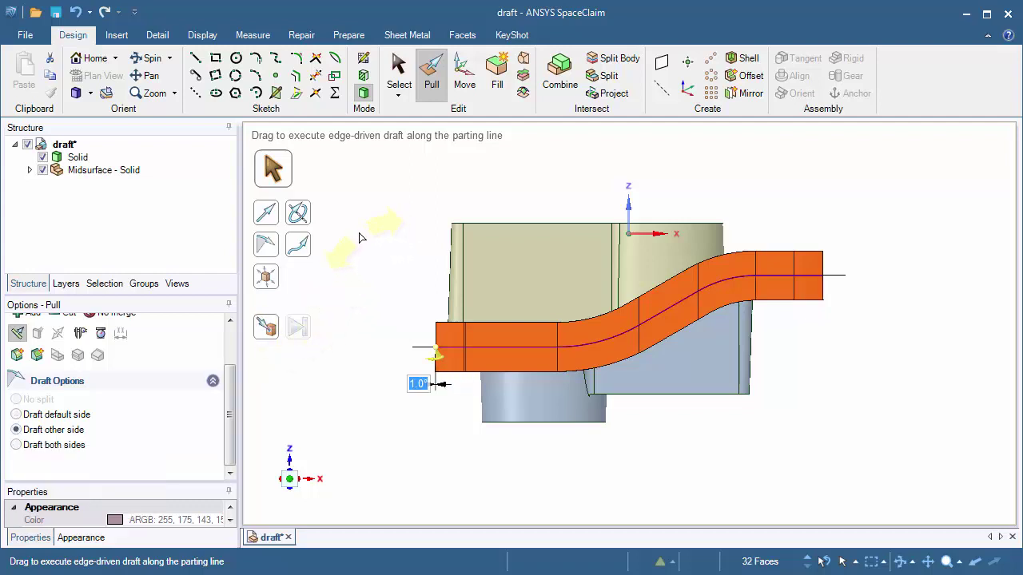
drag(380, 231, 356, 248)
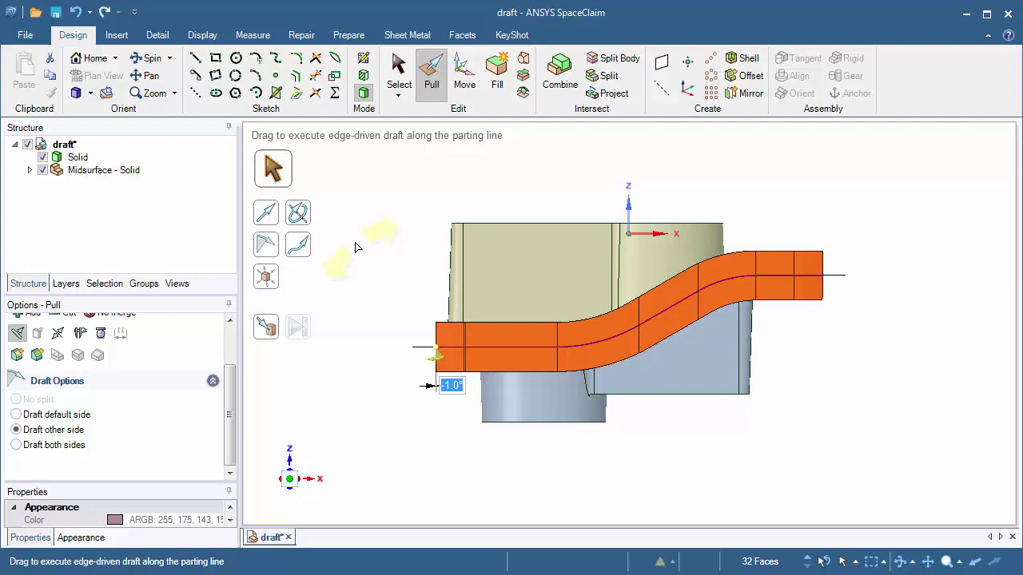
- Draft the base plate's side faces on both sides of the midsurface, and hide the midsurface body
click(16, 446)
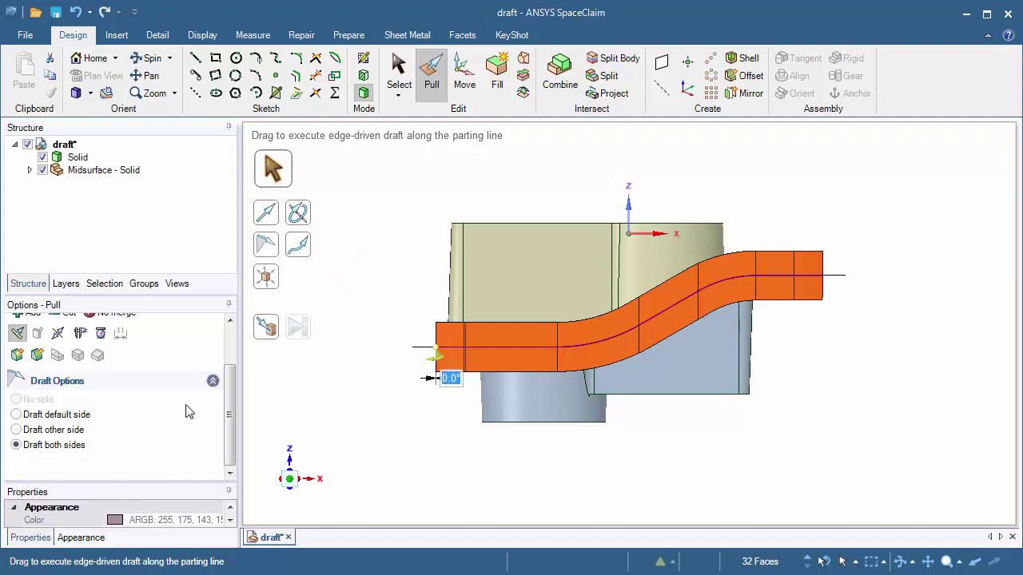
drag(350, 328, 365, 313)
click(367, 311)
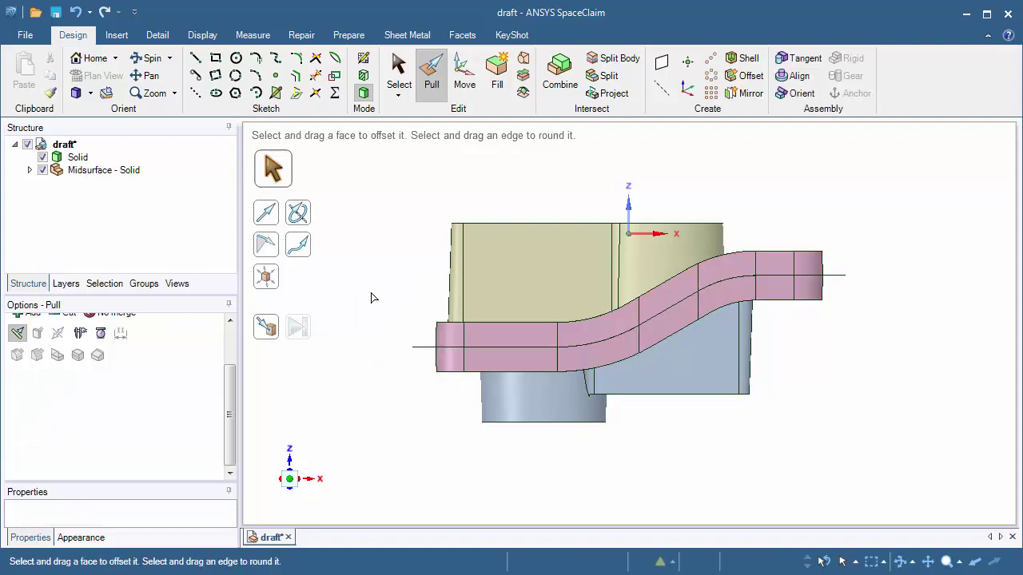
mouse_move(372, 297)
middle_down()
mouse_move(373, 264)
mouse_move(327, 299)
mouse_move(362, 284)
mouse_move(365, 299)
middle_up()
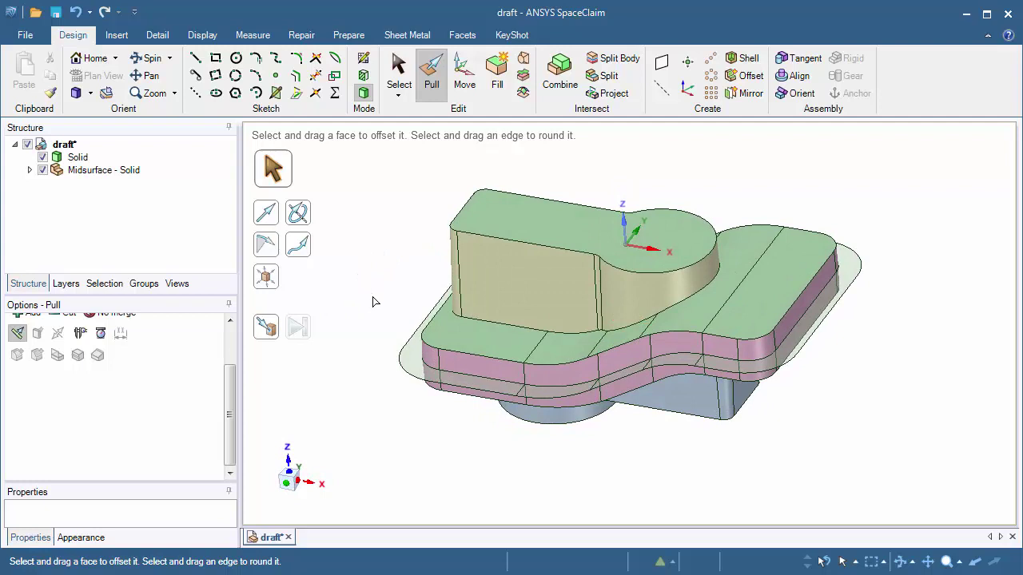
click(42, 171)
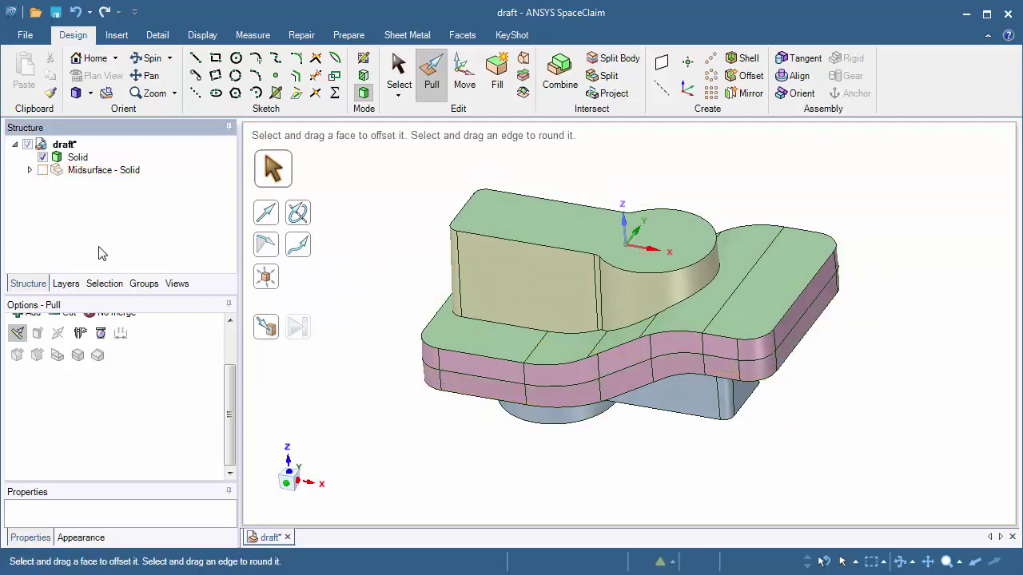
- Analyse the whole solid's draft at 2°, using the round ring on the underside as the draft direction
click(251, 37)
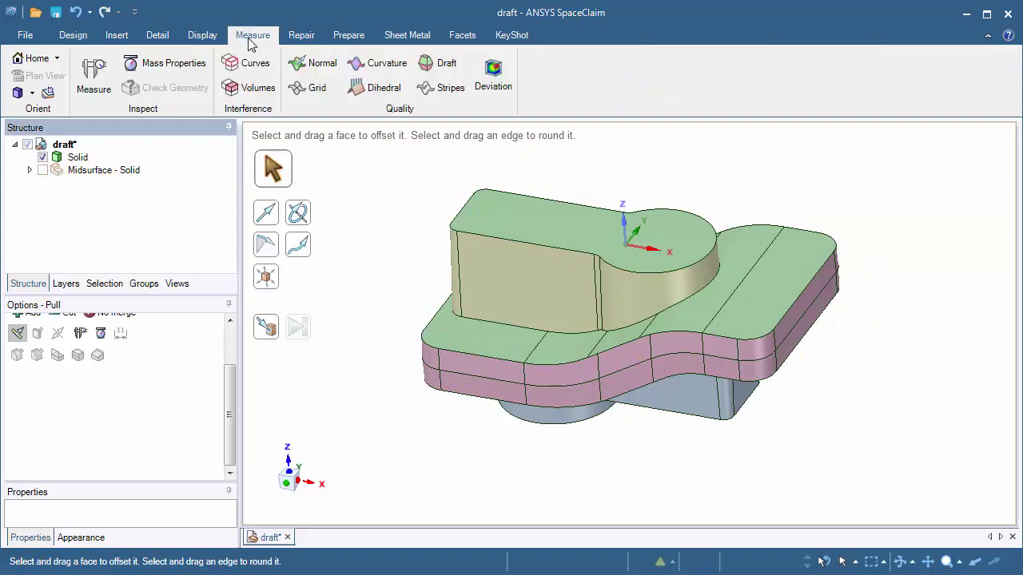
click(431, 66)
drag(355, 169, 954, 504)
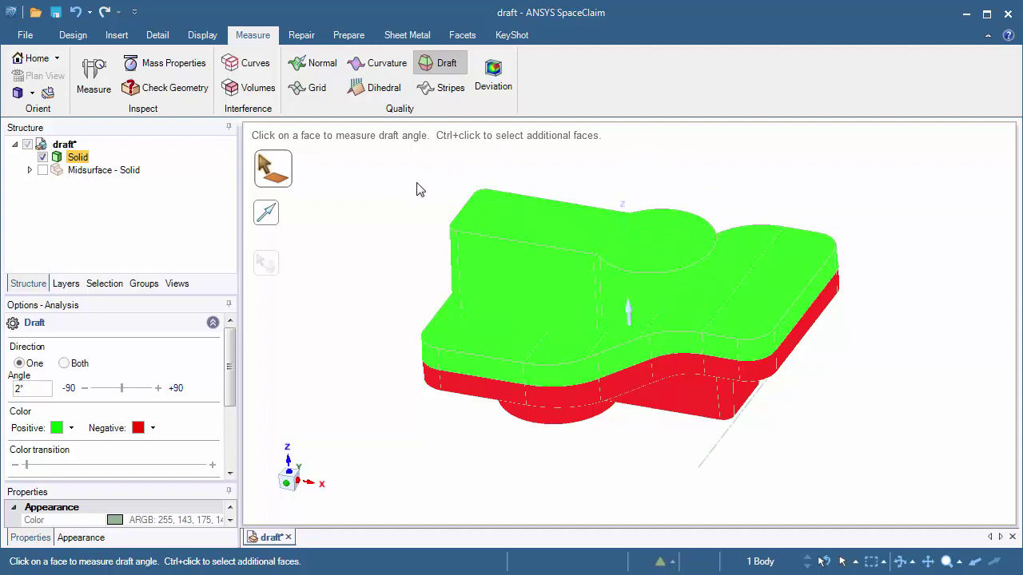
middle_drag(408, 171, 302, 337)
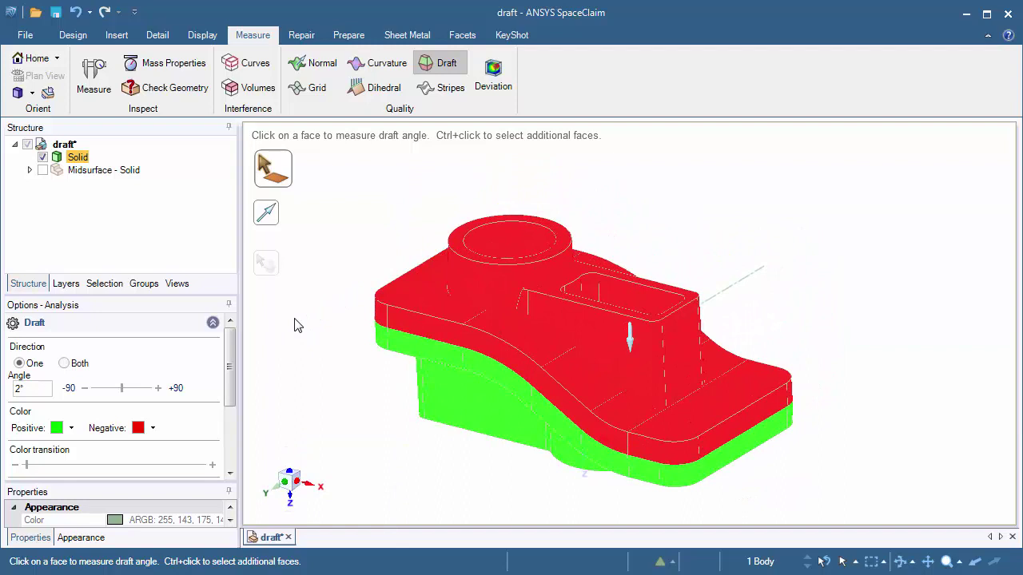
click(457, 244)
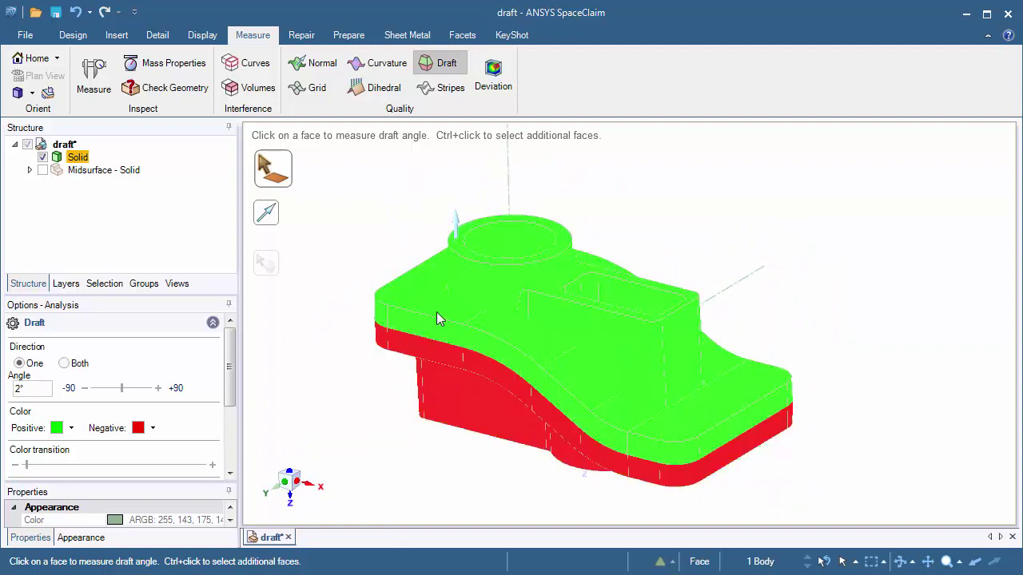